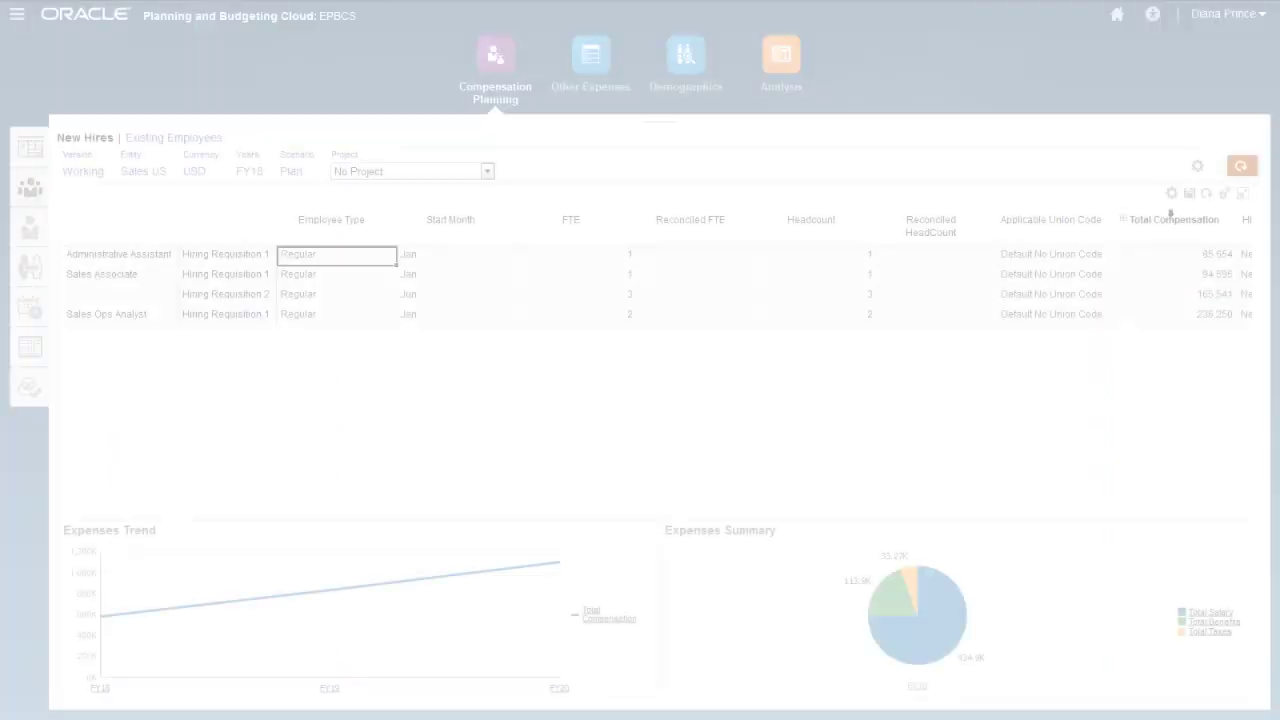
left_click(1171, 194)
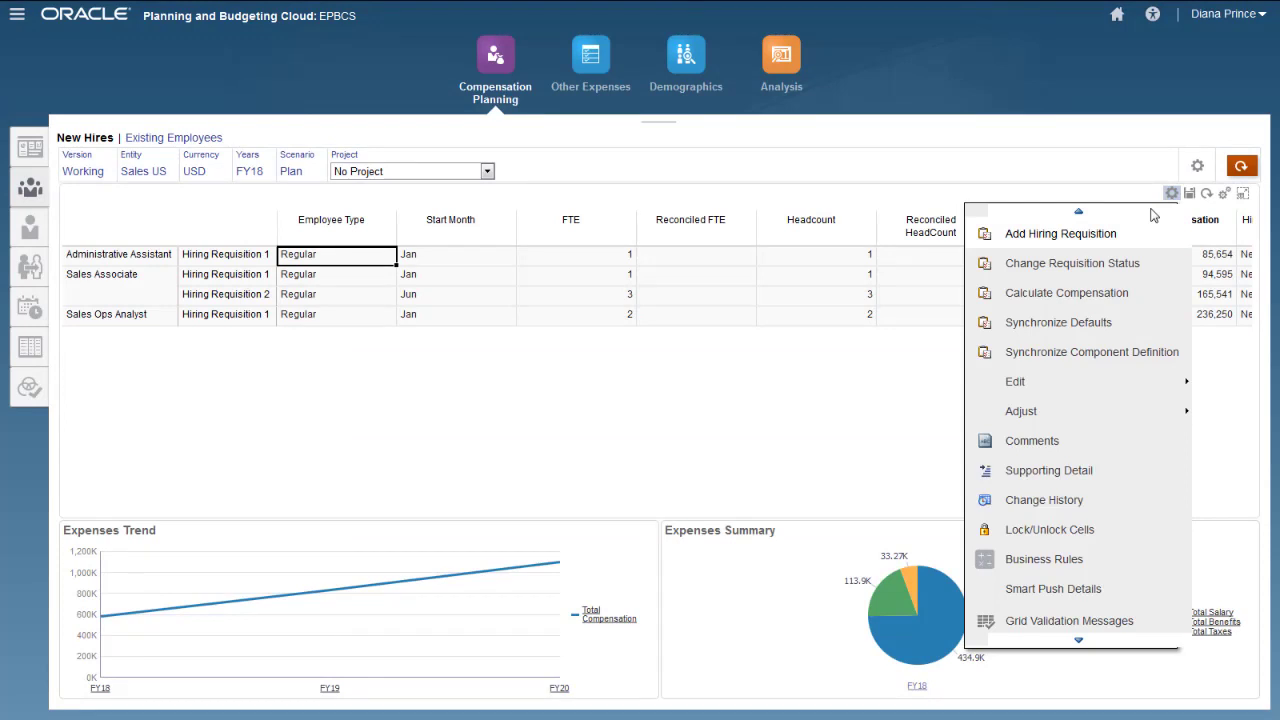
left_click(1096, 236)
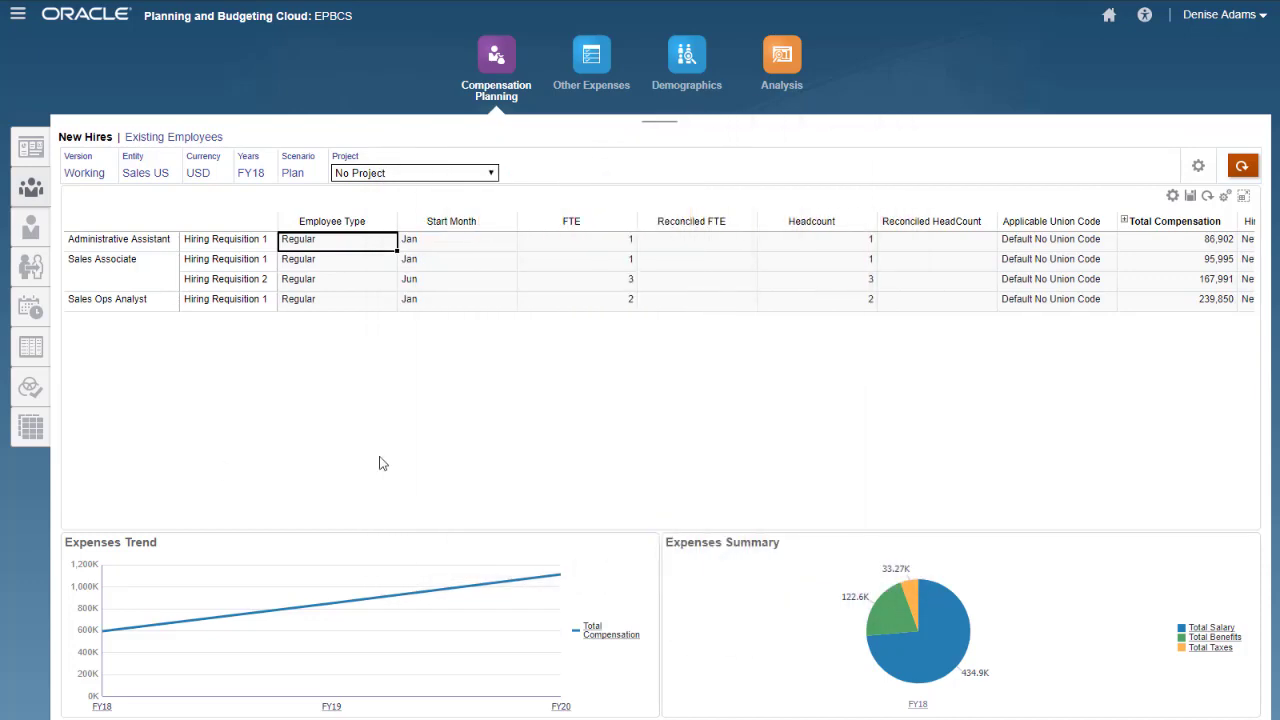
- Start a new hiring requisition with FTE 1 and advance to the job and salary options
left_click(1172, 195)
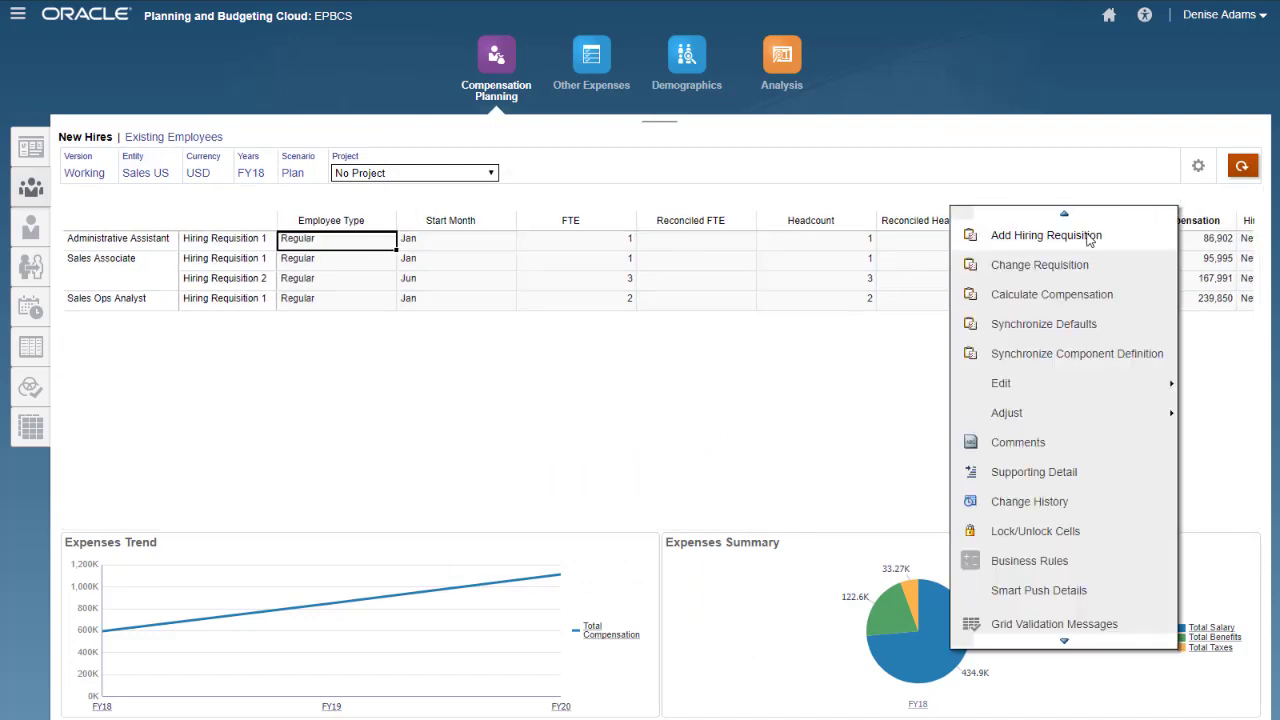
left_click(1088, 237)
left_click(556, 351)
type("1")
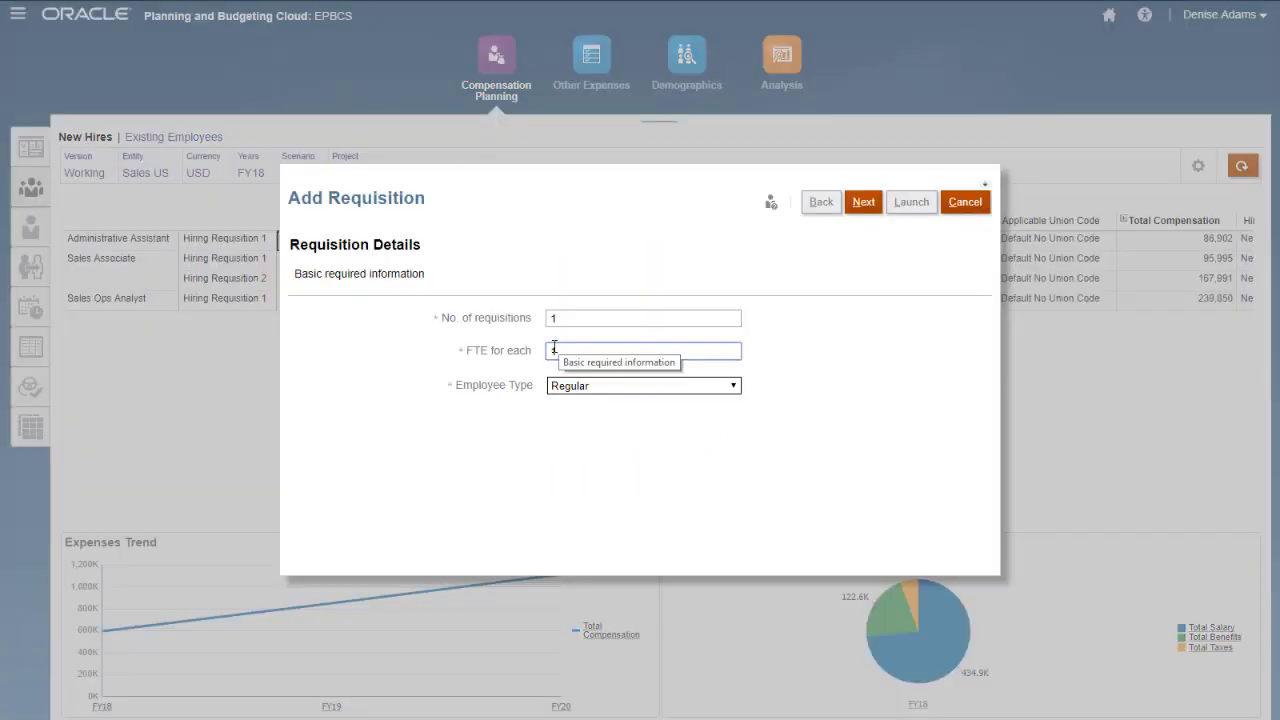
left_click(857, 205)
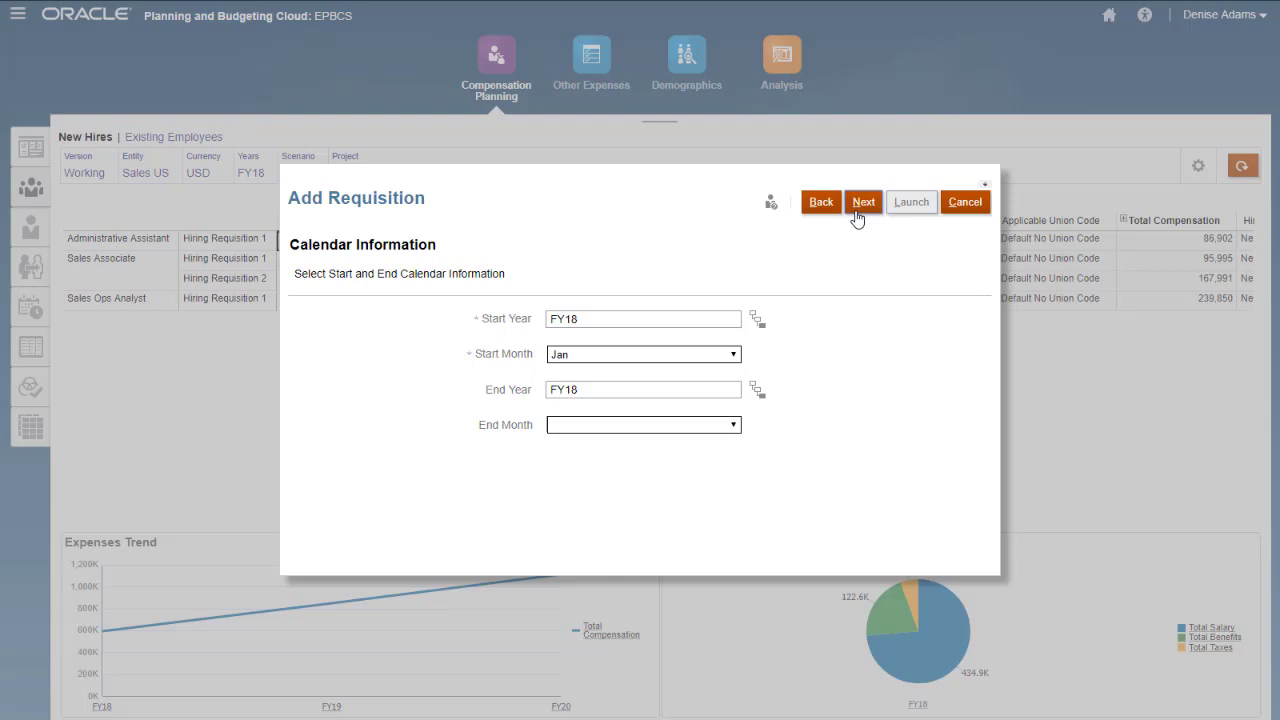
left_click(856, 210)
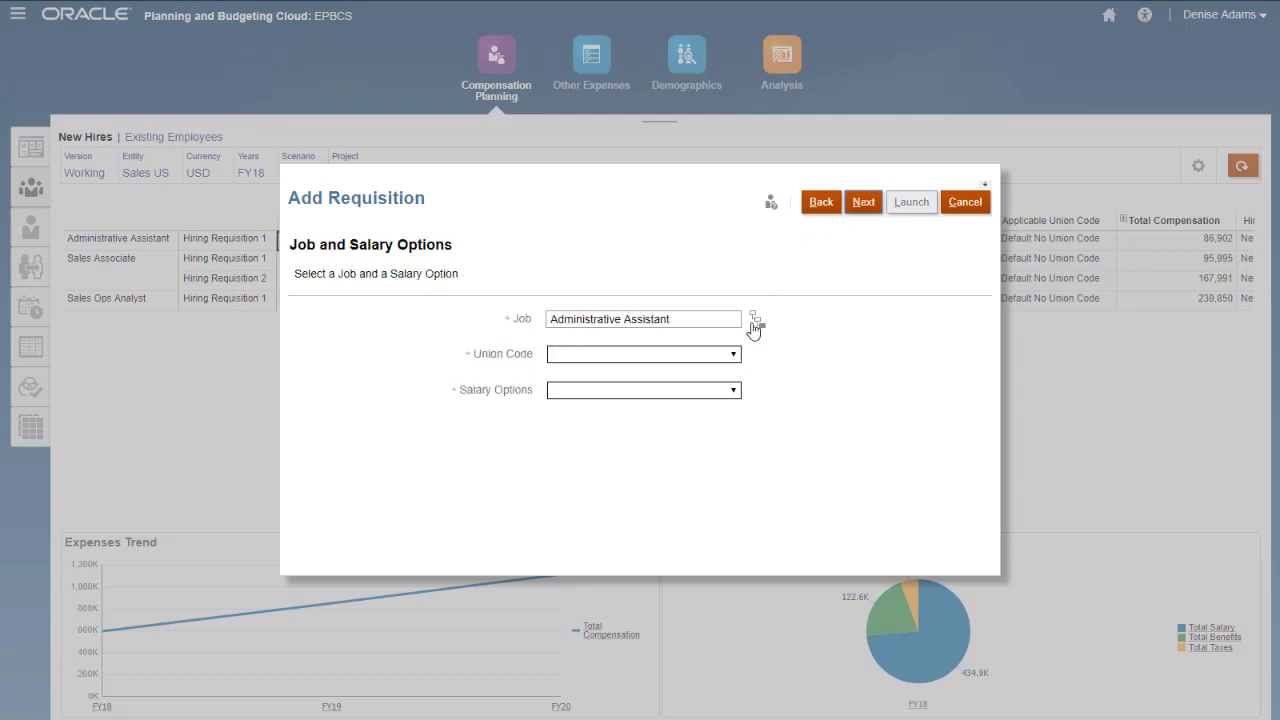
- Set union code UC001, try the Salary Grade option, then go back without choosing a grade
left_click(736, 356)
left_click(615, 447)
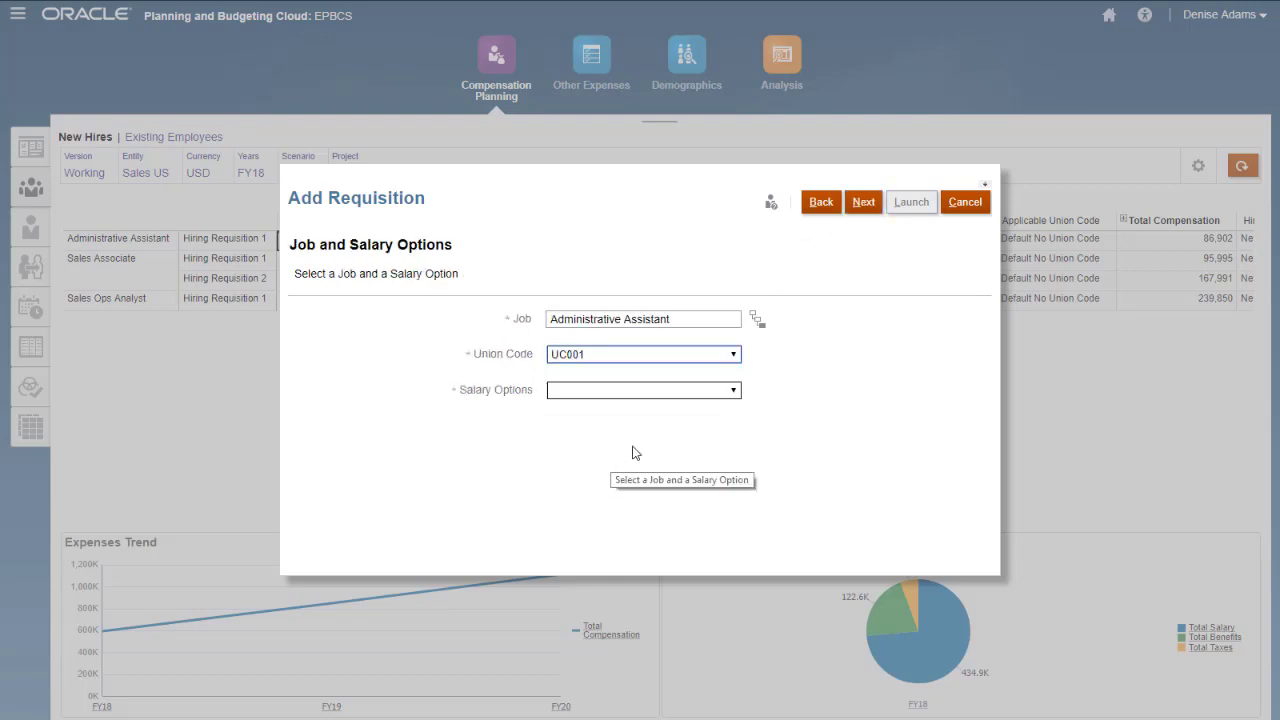
left_click(733, 392)
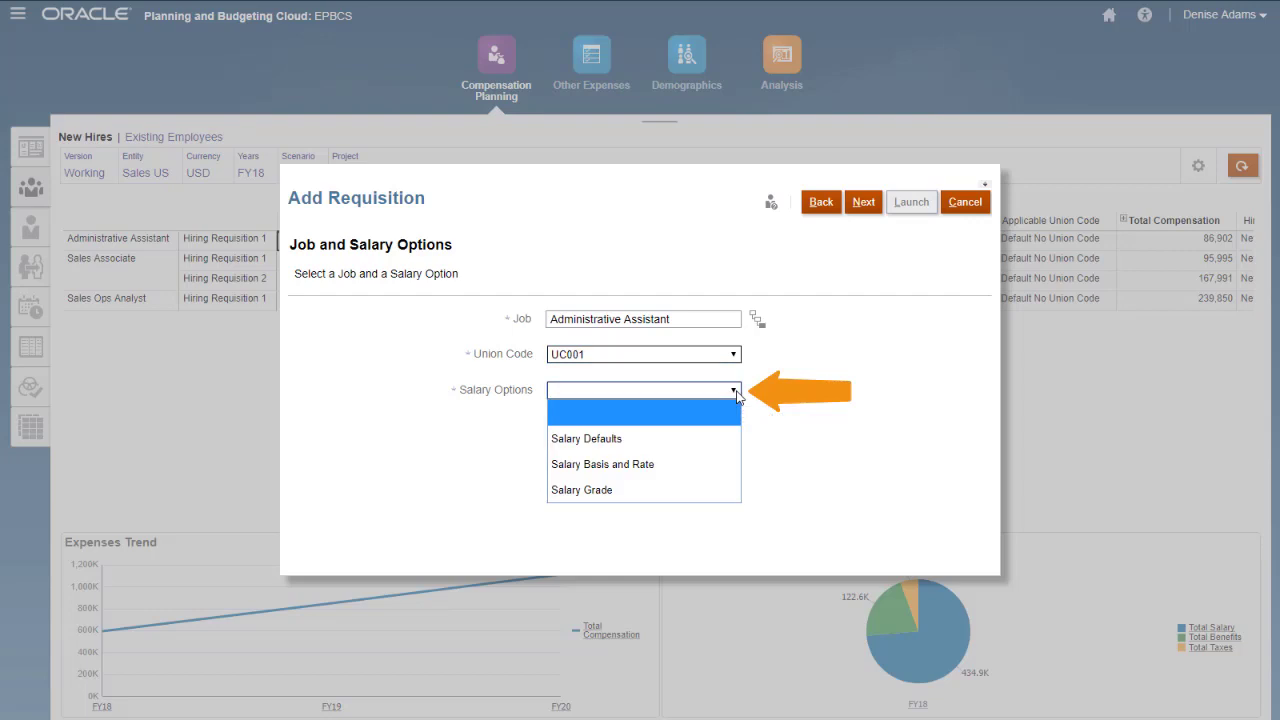
left_click(630, 490)
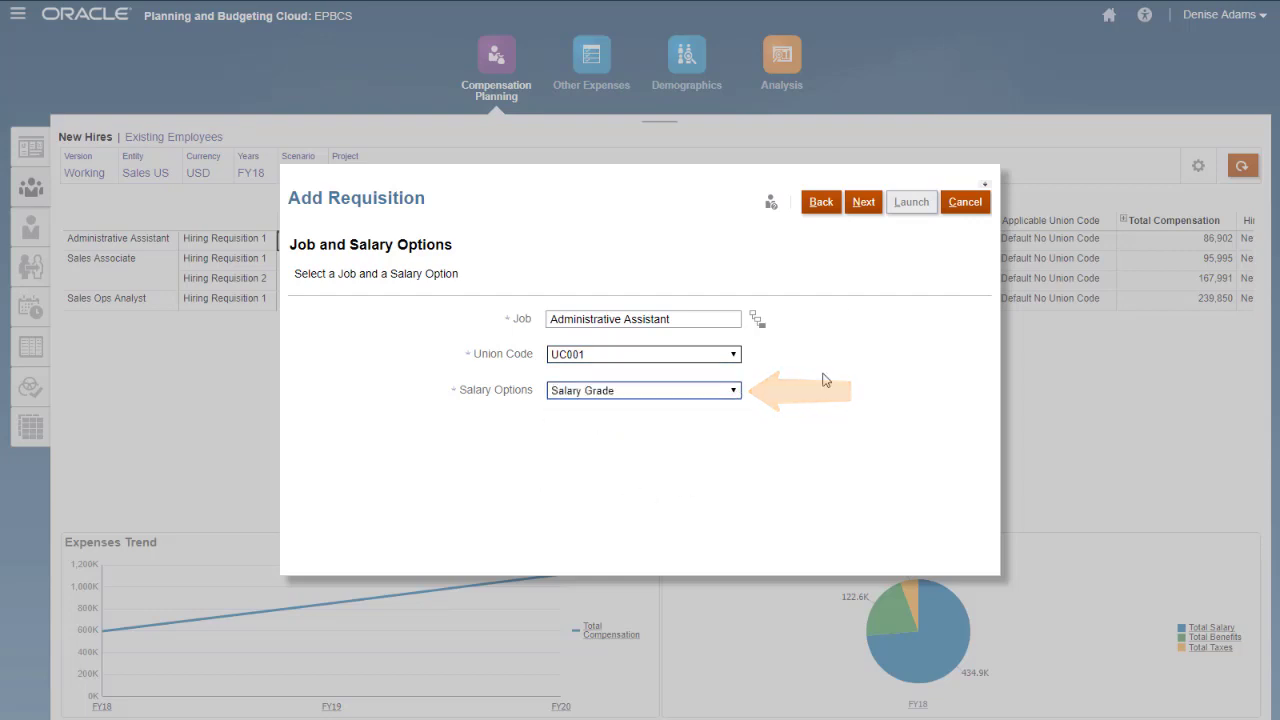
left_click(864, 207)
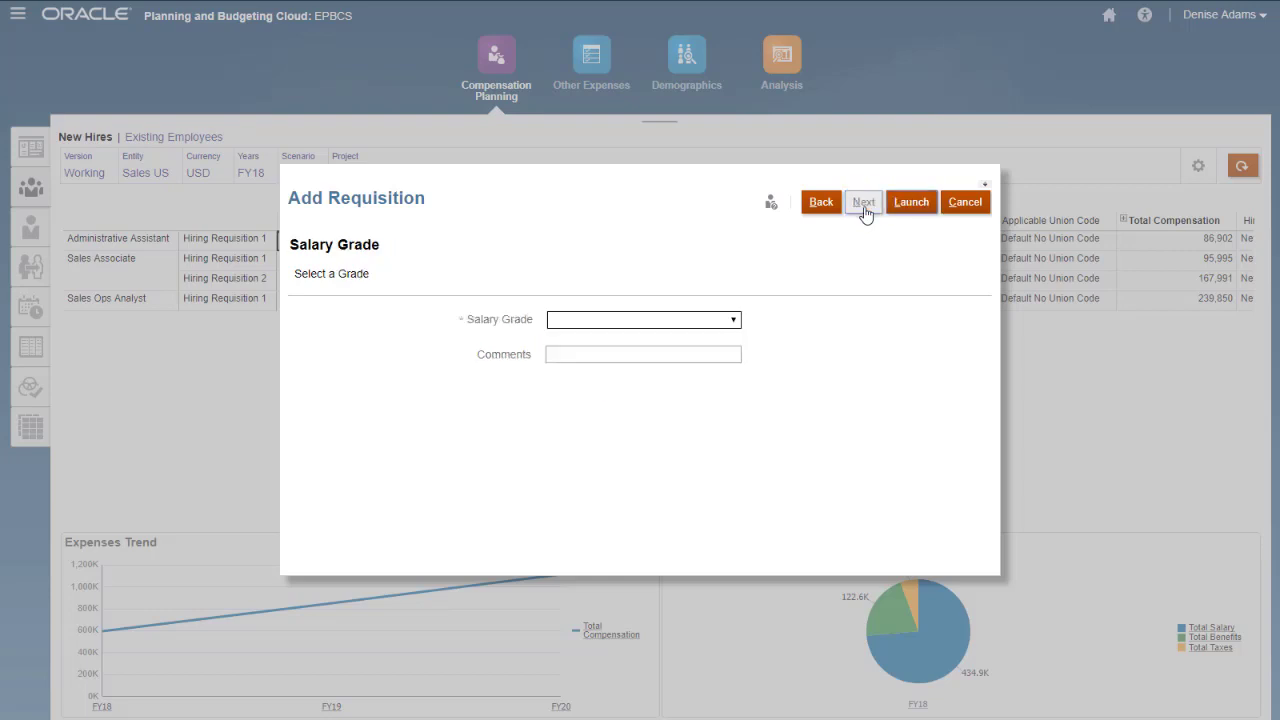
left_click(735, 320)
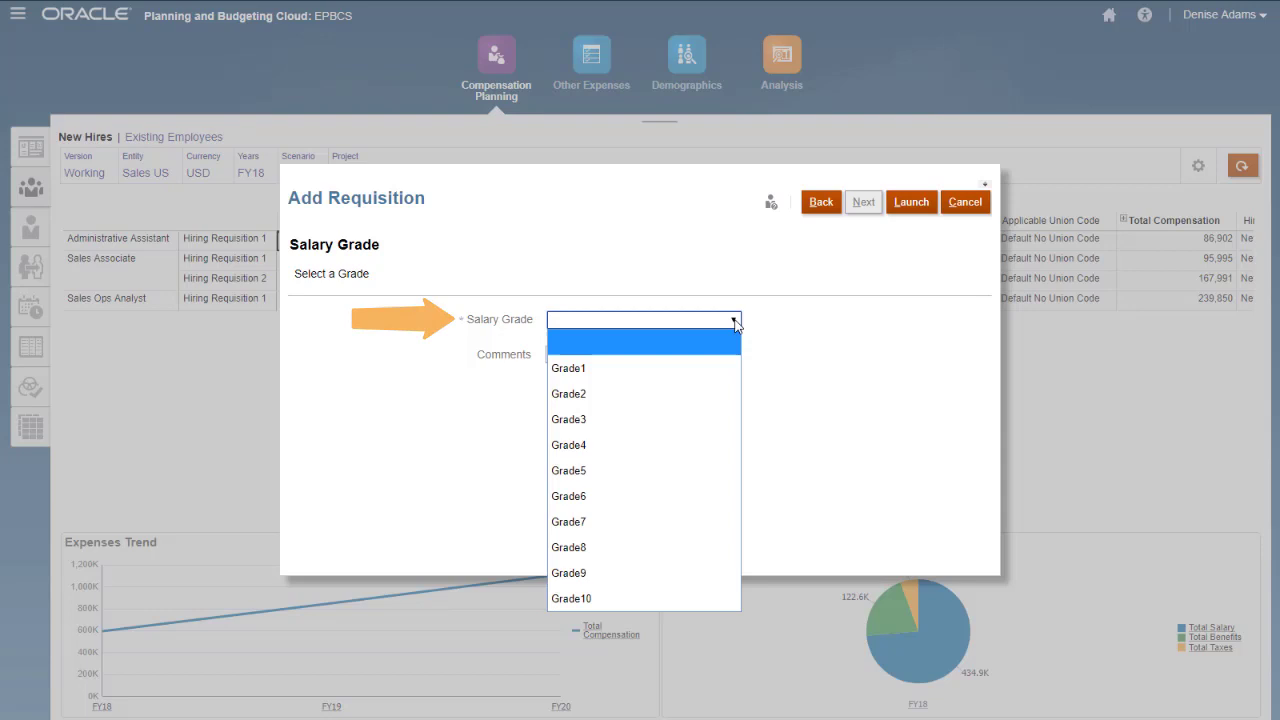
left_click(735, 320)
left_click(817, 205)
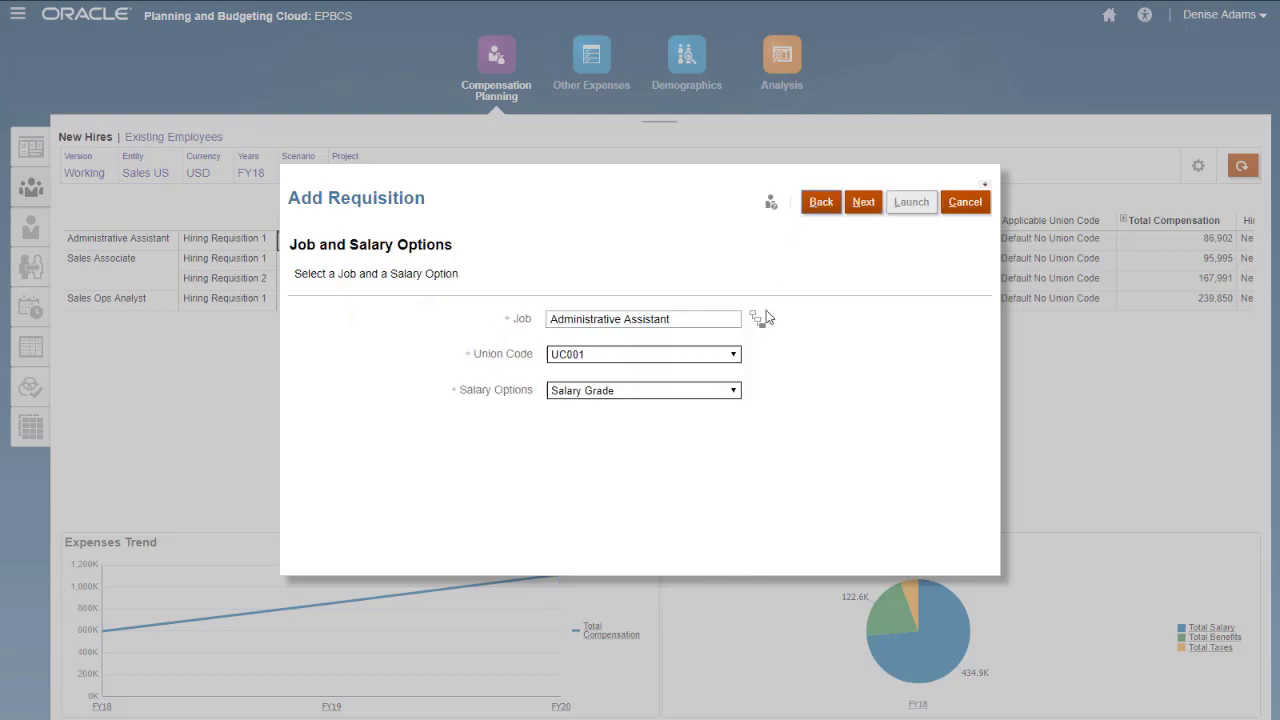
- Switch to Salary Basis and Rate, set a Monthly basis with rate 5000, and launch the requisition
left_click(735, 390)
left_click(706, 430)
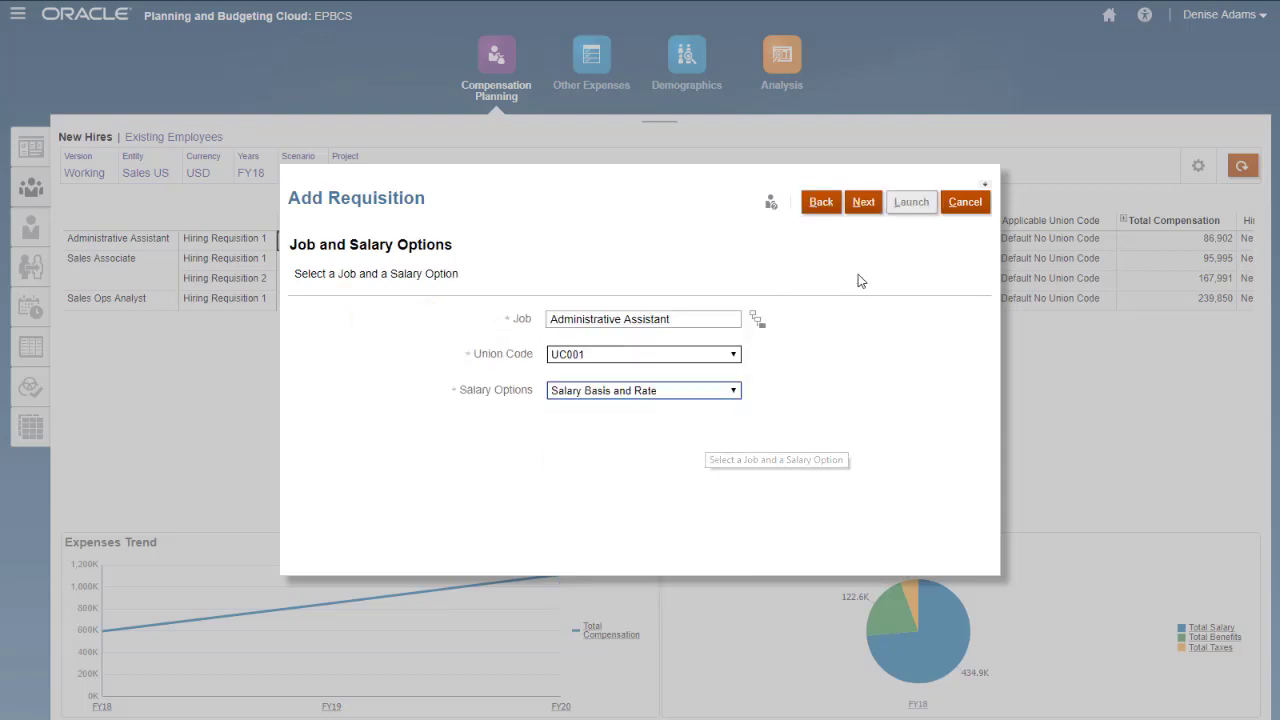
left_click(863, 203)
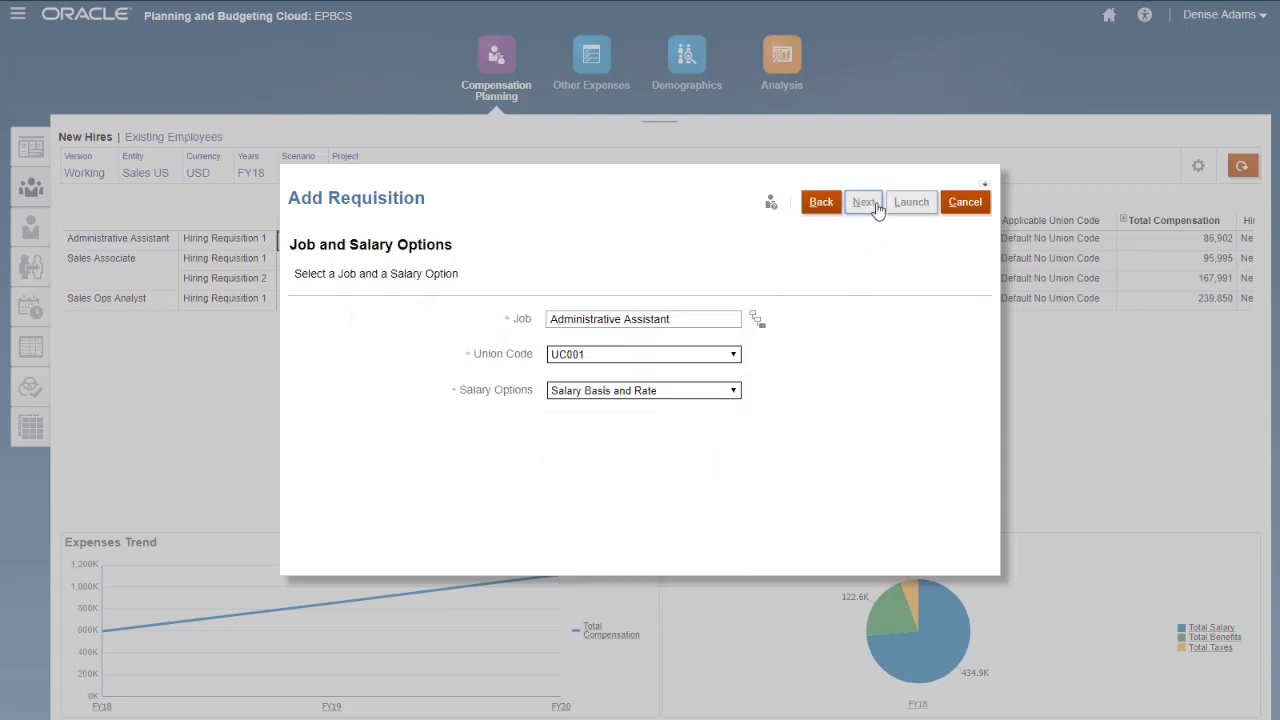
left_click(735, 353)
left_click(712, 470)
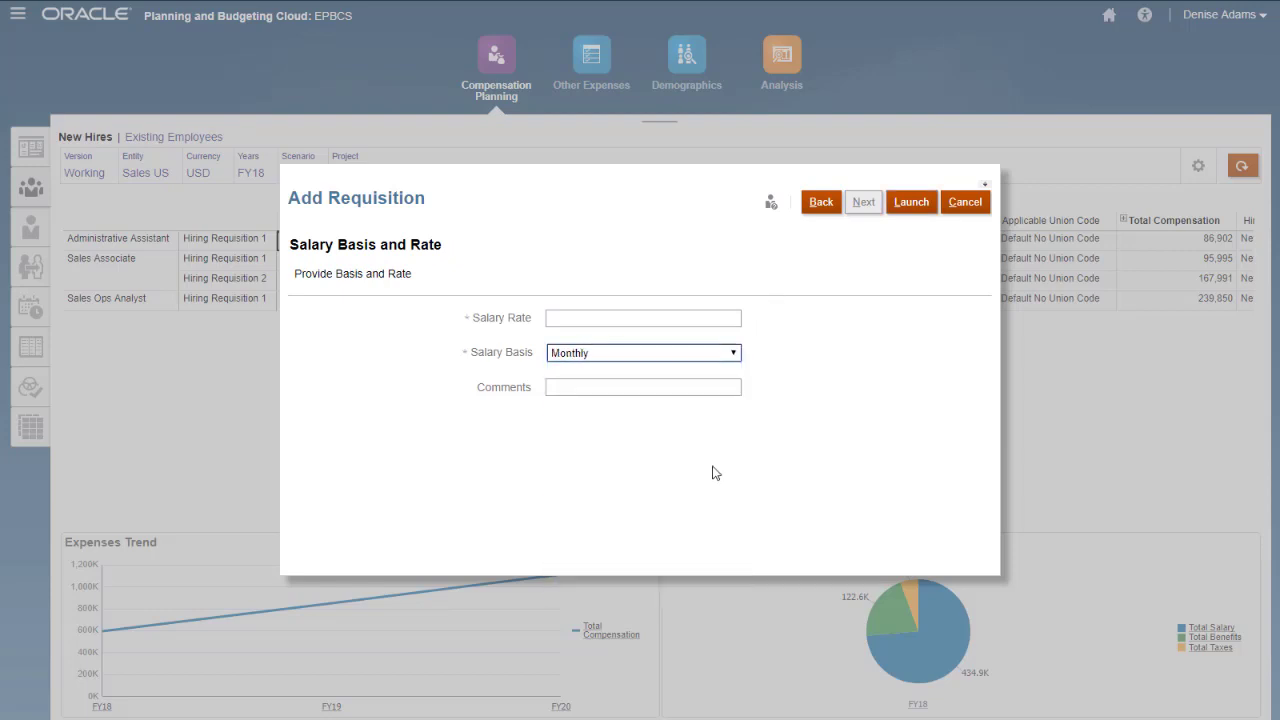
left_click(678, 318)
type("5000")
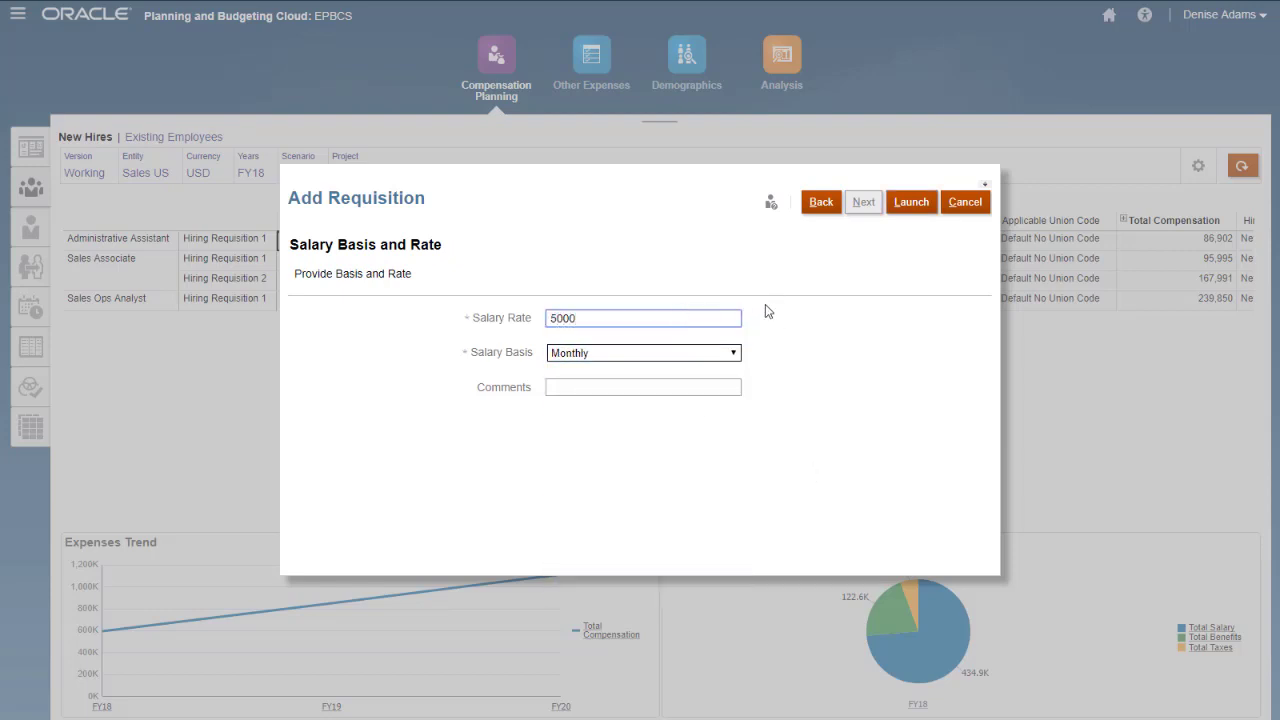
left_click(911, 206)
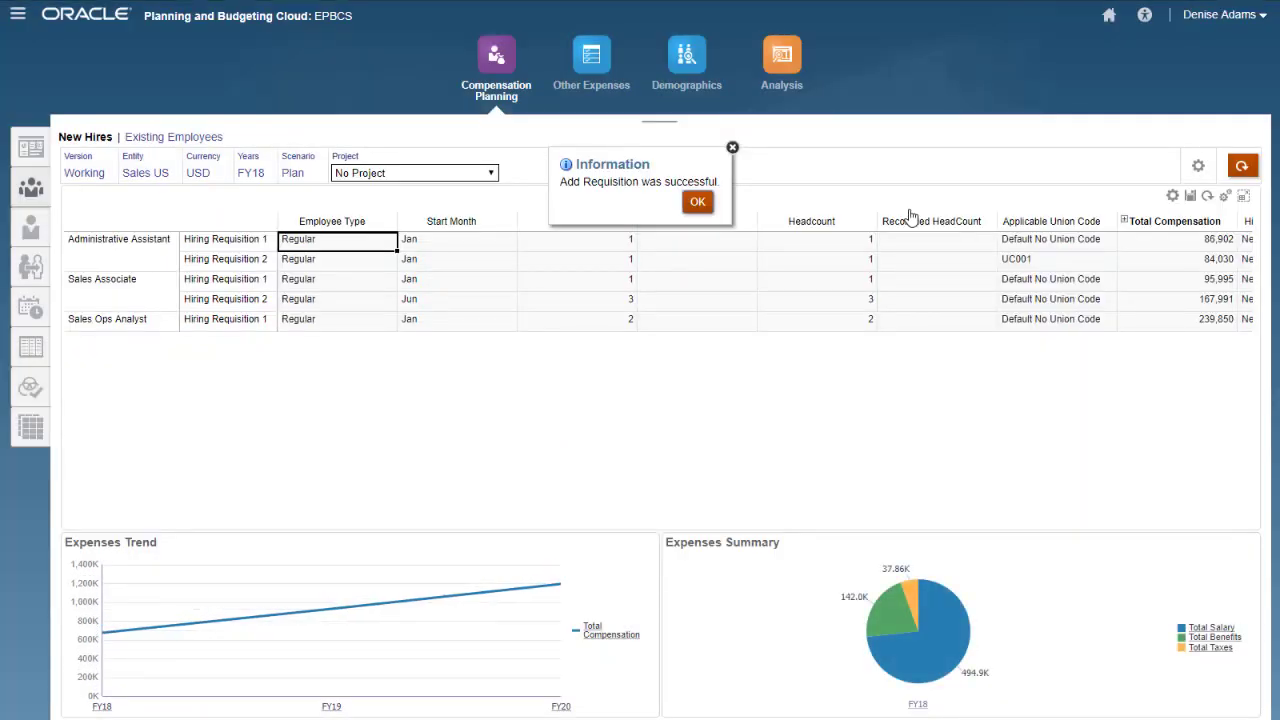
- Close the requisition-added confirmation and open the application Navigator menu
left_click(698, 203)
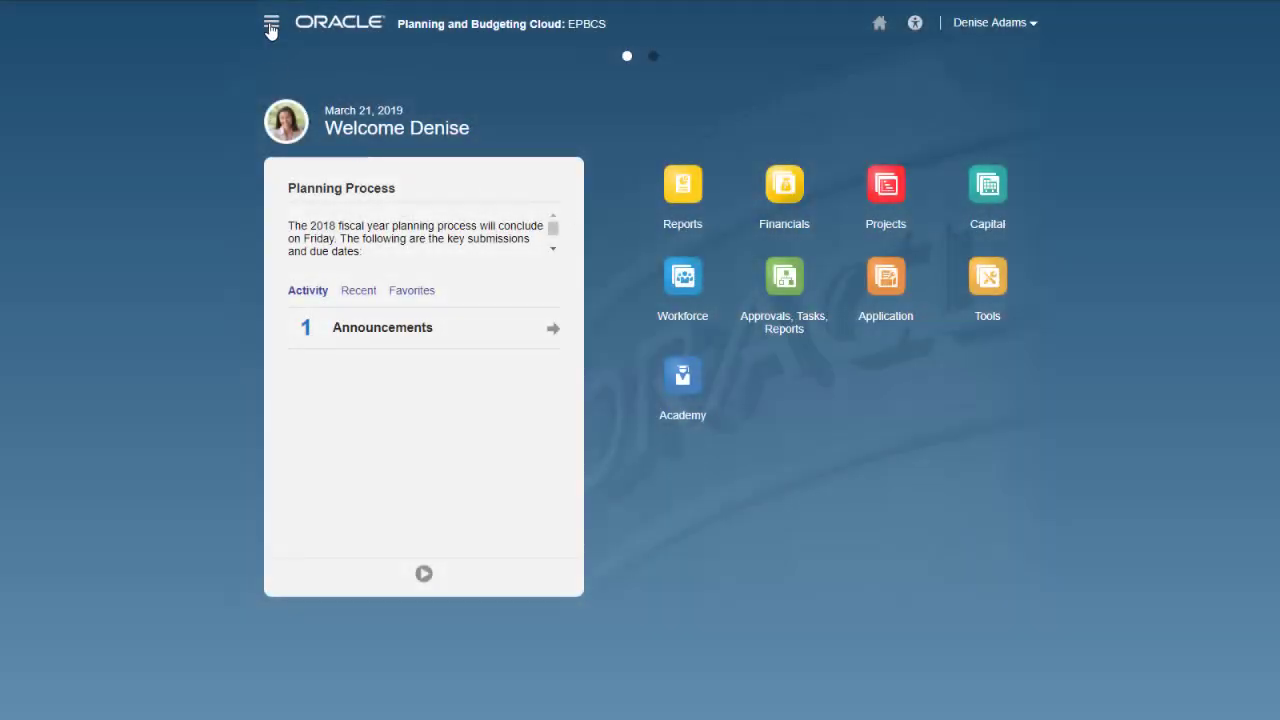
left_click(271, 26)
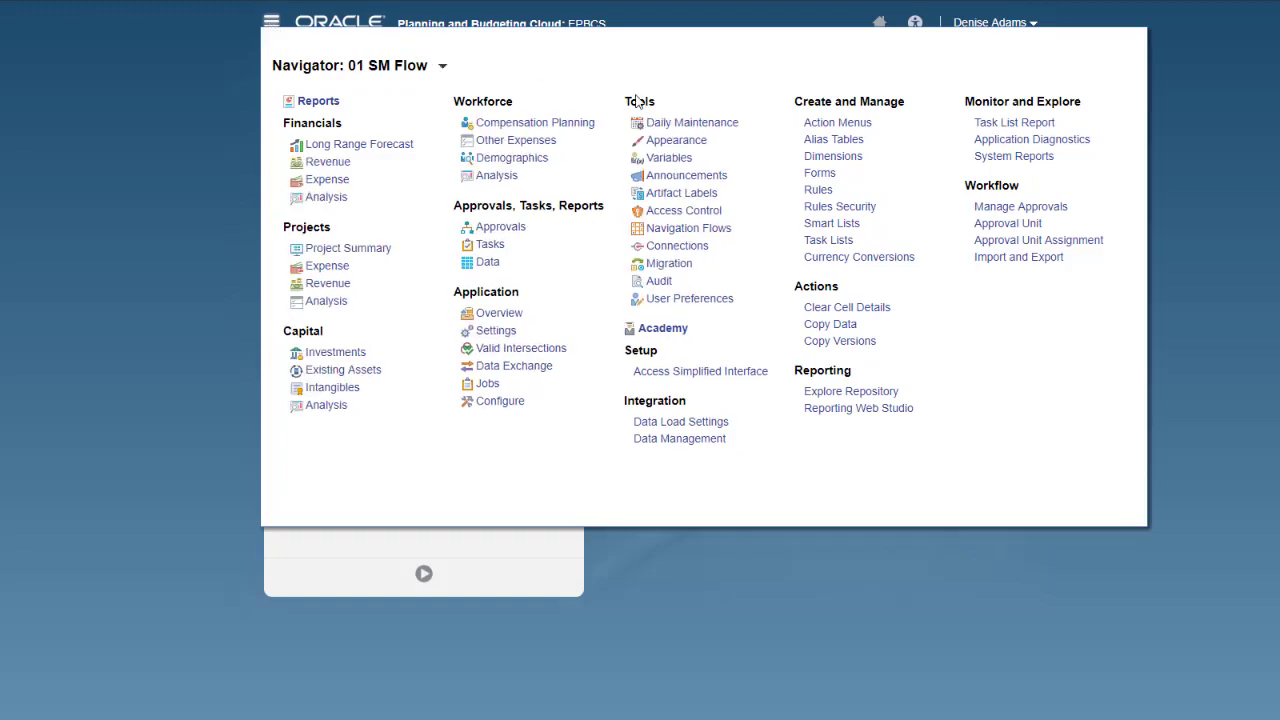
- Create a custom template named Demo_GT under Planning > EPBCS > OEP_WFP Templates
left_click(808, 192)
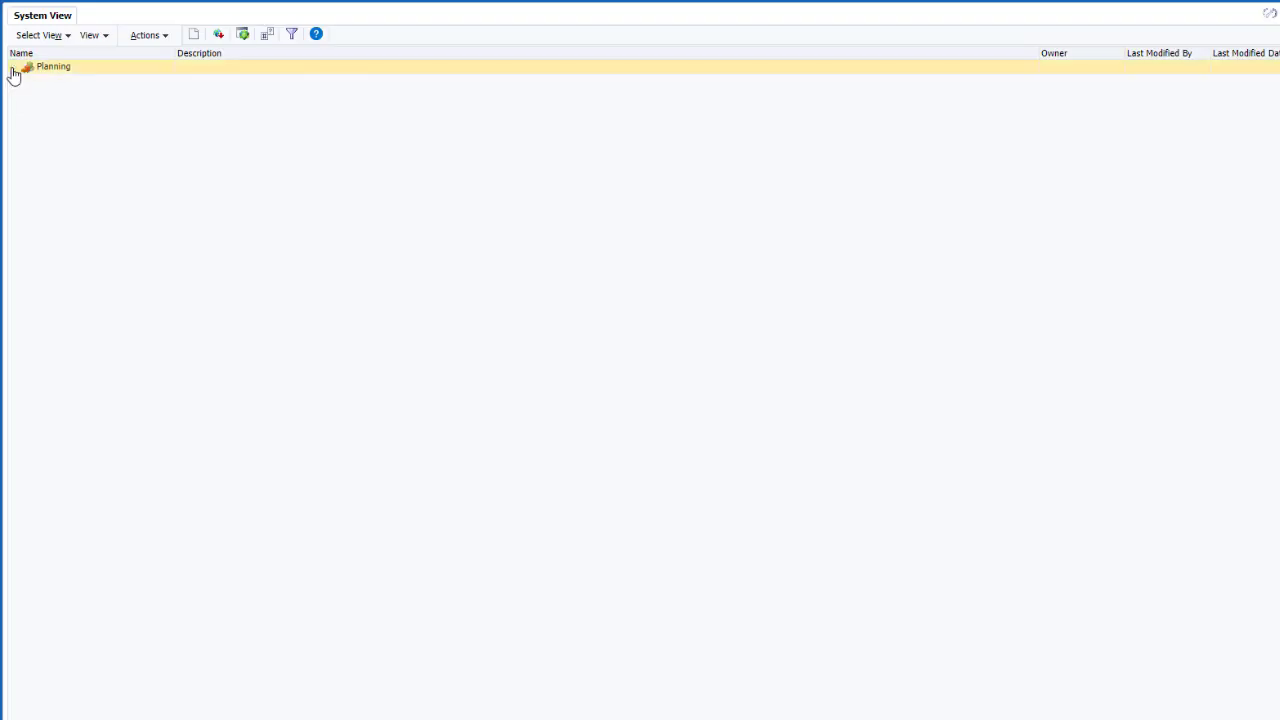
left_click(13, 68)
left_click(26, 82)
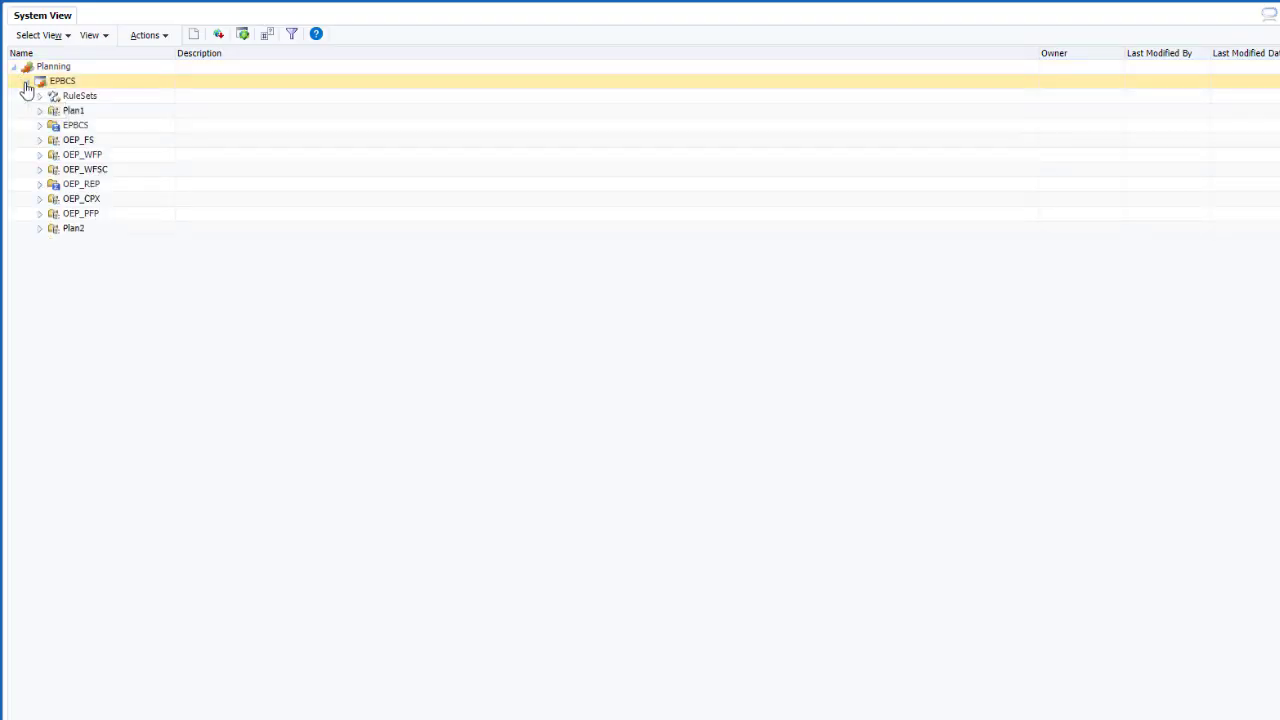
left_click(40, 156)
right_click(108, 213)
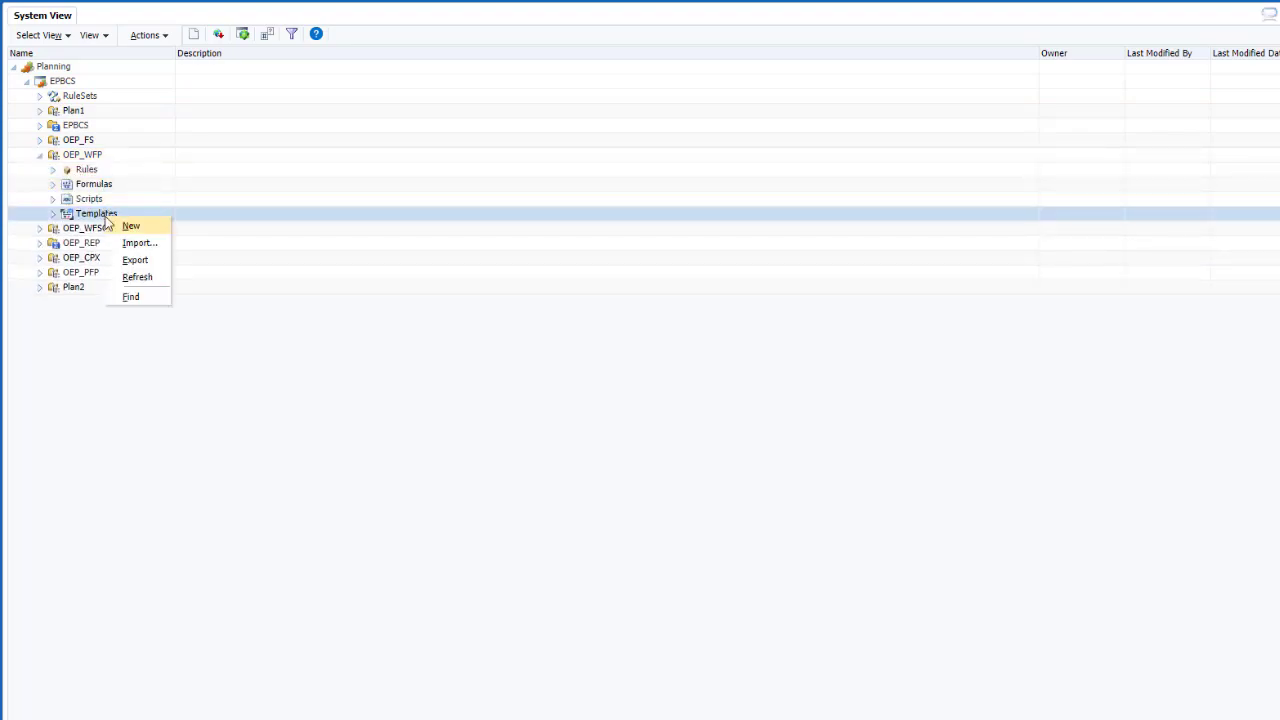
left_click(156, 224)
type("Demo_GT")
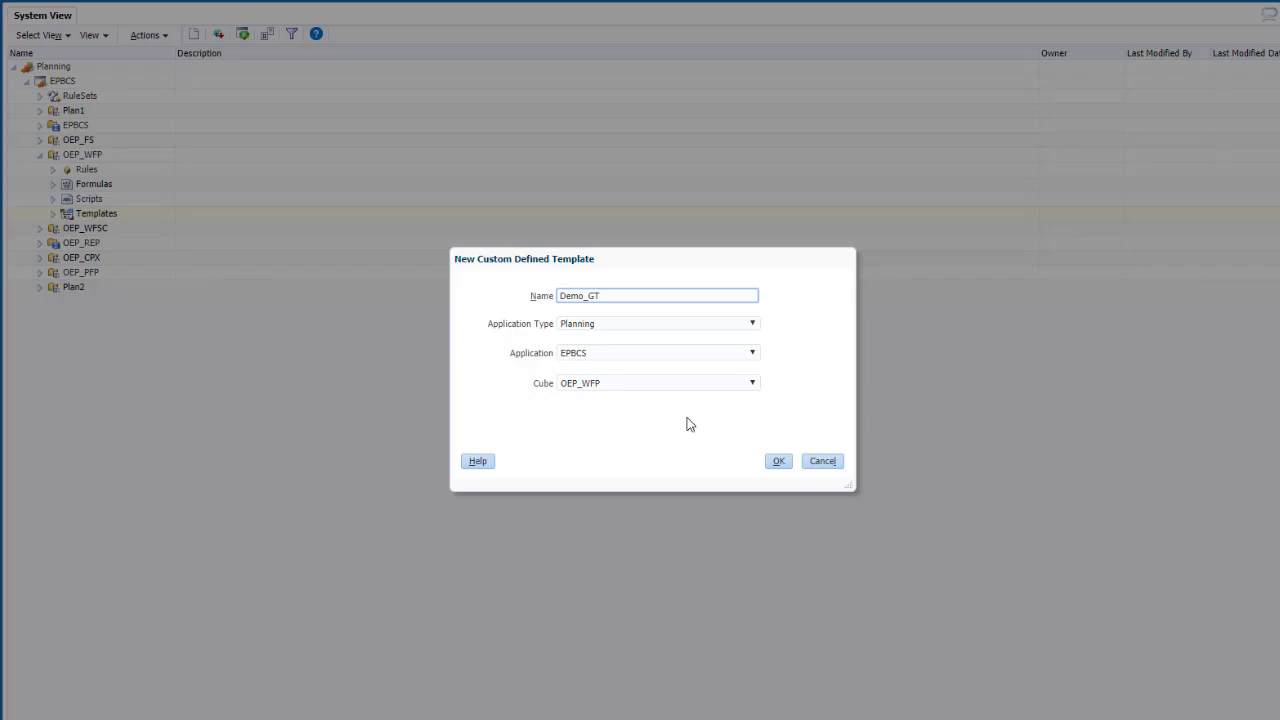
left_click(775, 462)
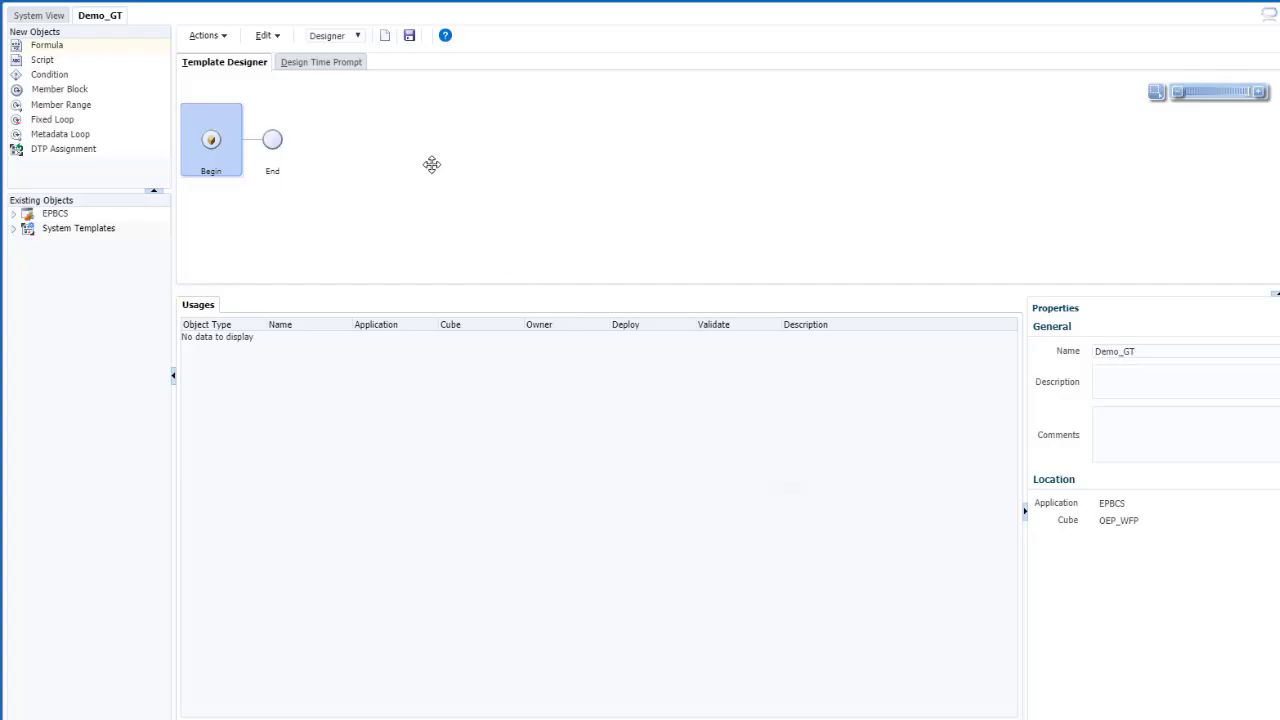
- Switch the Demo_GT designer to Edit Script mode
left_click(360, 40)
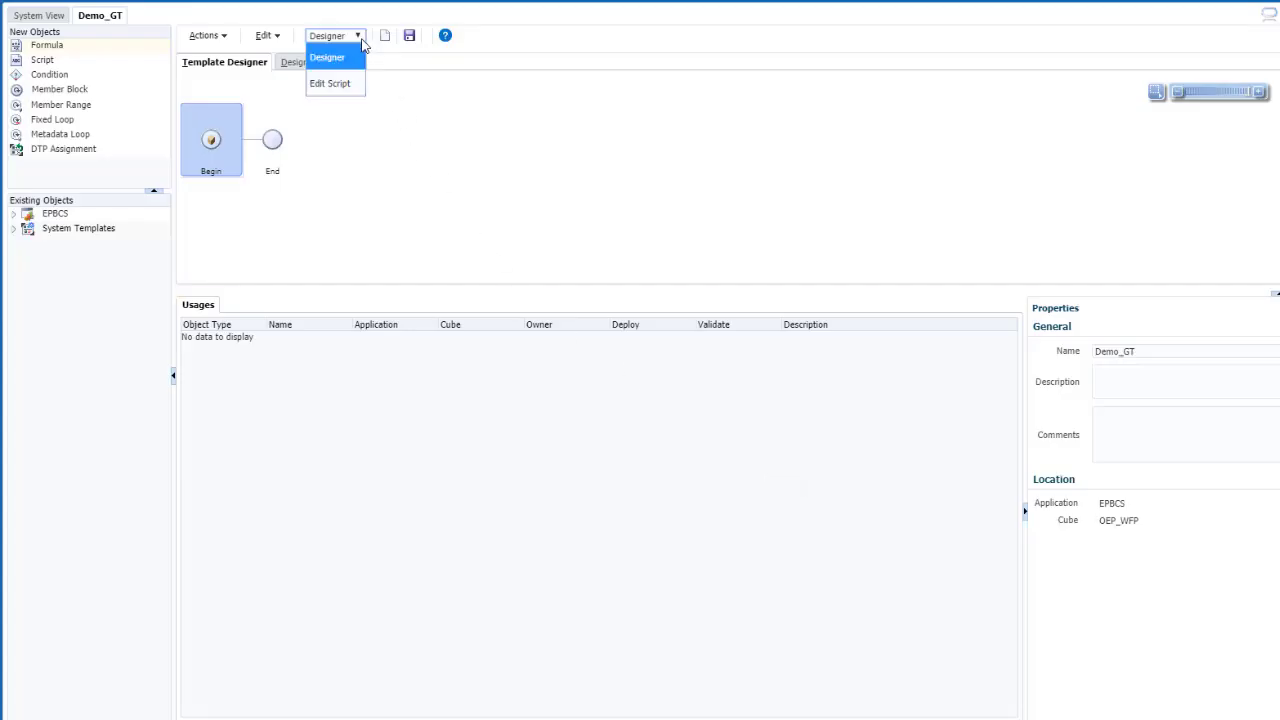
left_click(335, 83)
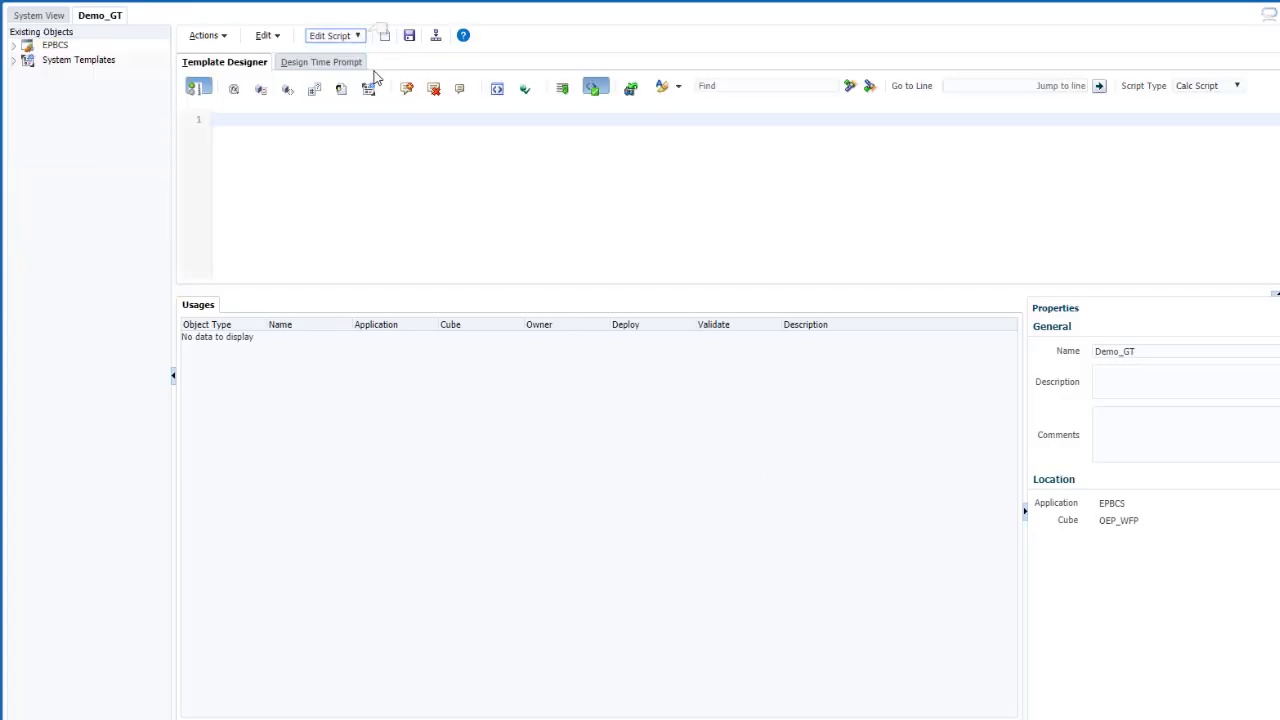
left_click(1238, 87)
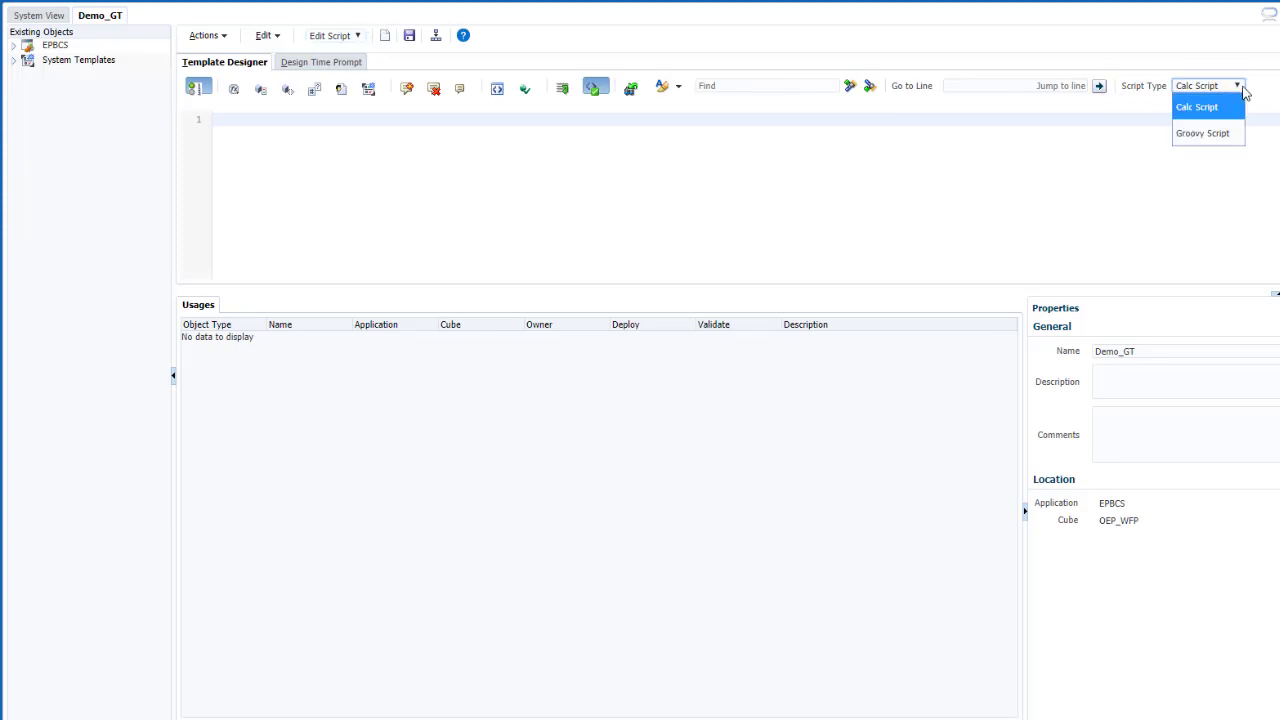
- Set the Demo_GT script type to Groovy Script and save the template
left_click(1203, 133)
left_click(409, 36)
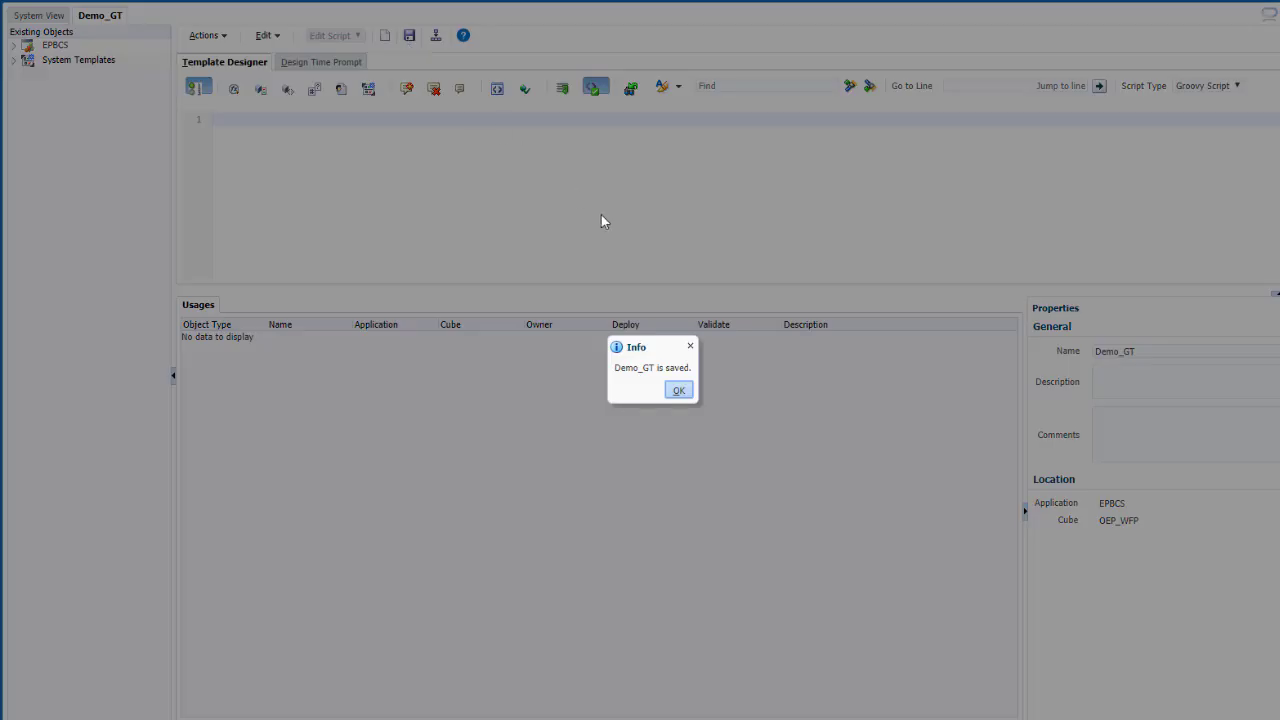
left_click(680, 391)
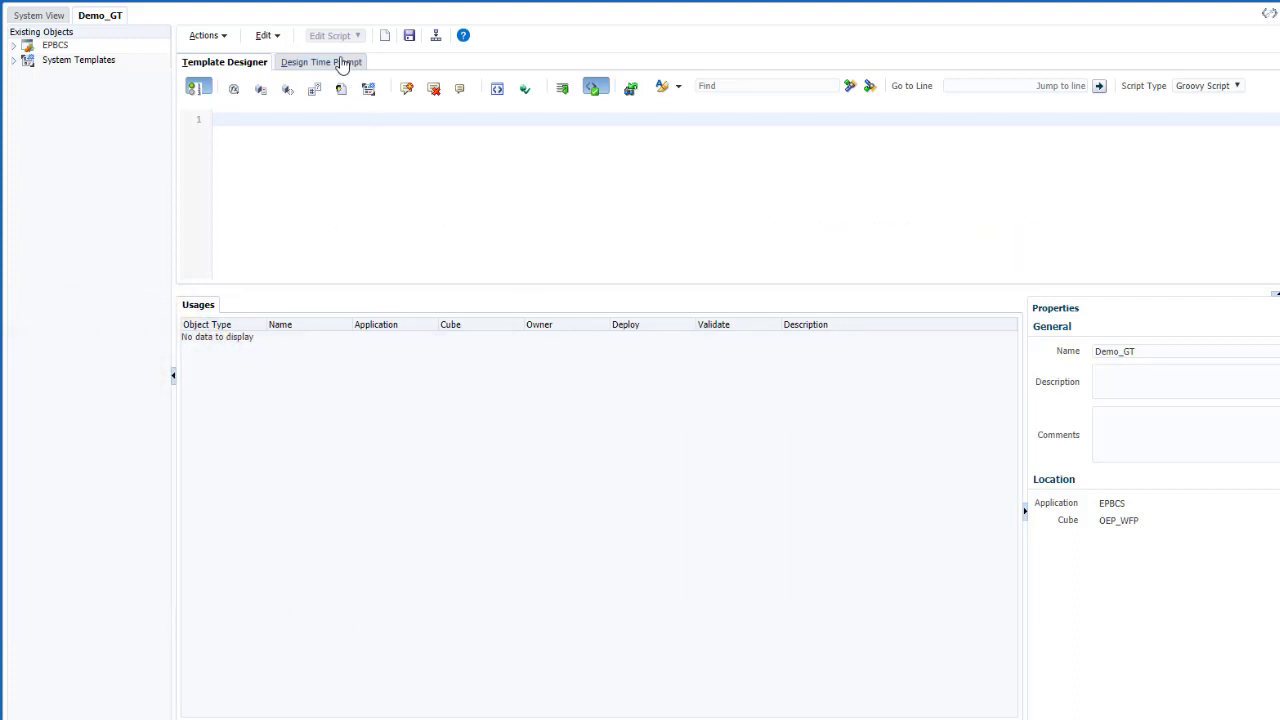
- Inspect the design time prompts and the WIZ_STEP_SALARY_BASIS_RATE step's enabling condition
left_click(341, 63)
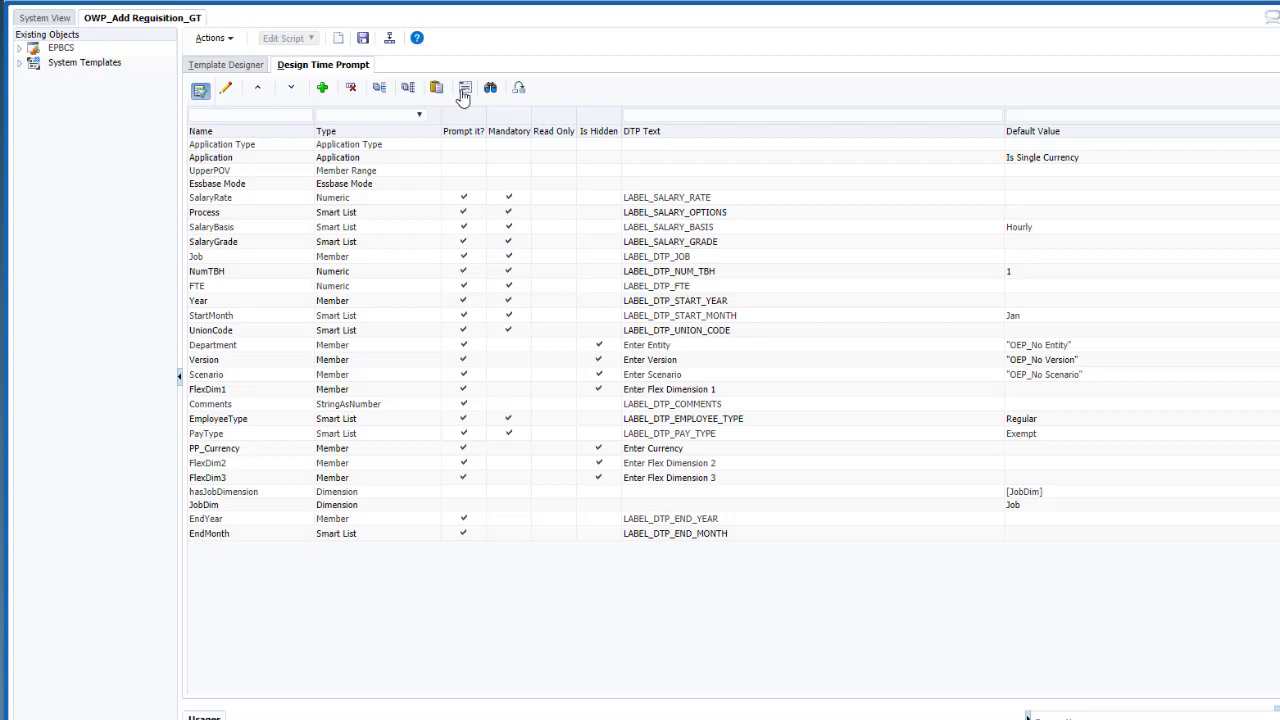
left_click(464, 89)
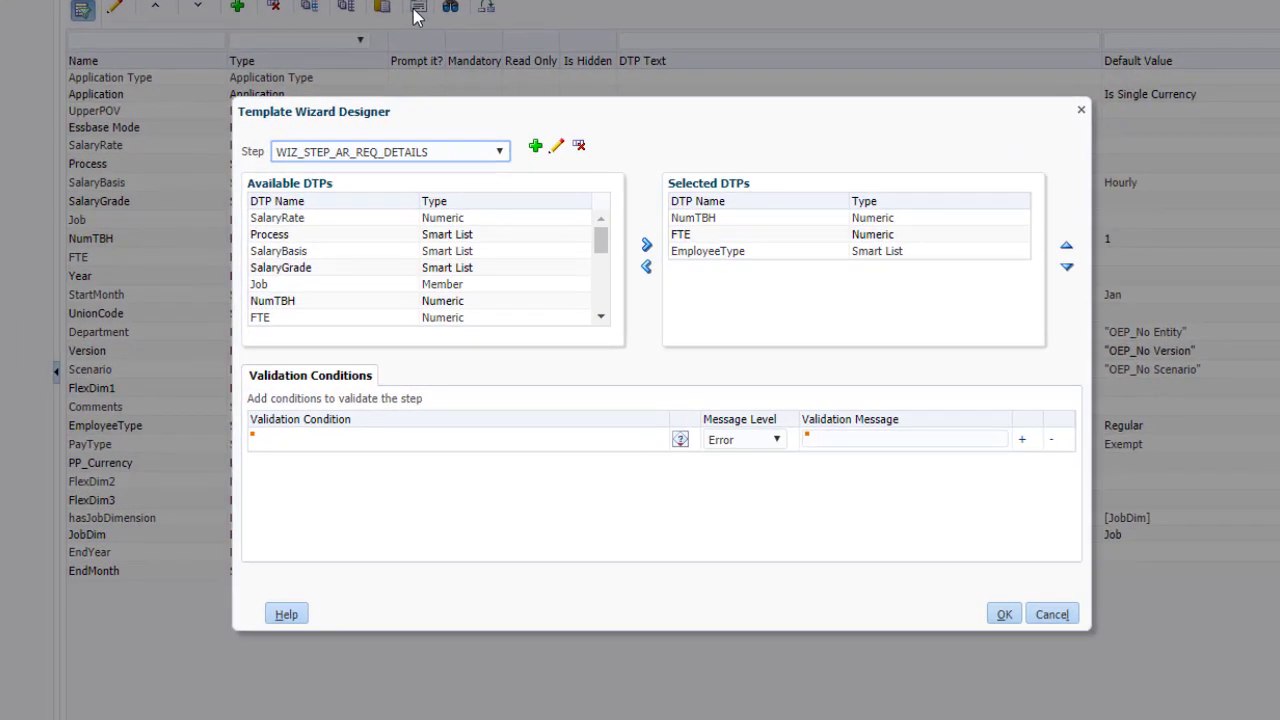
left_click(500, 152)
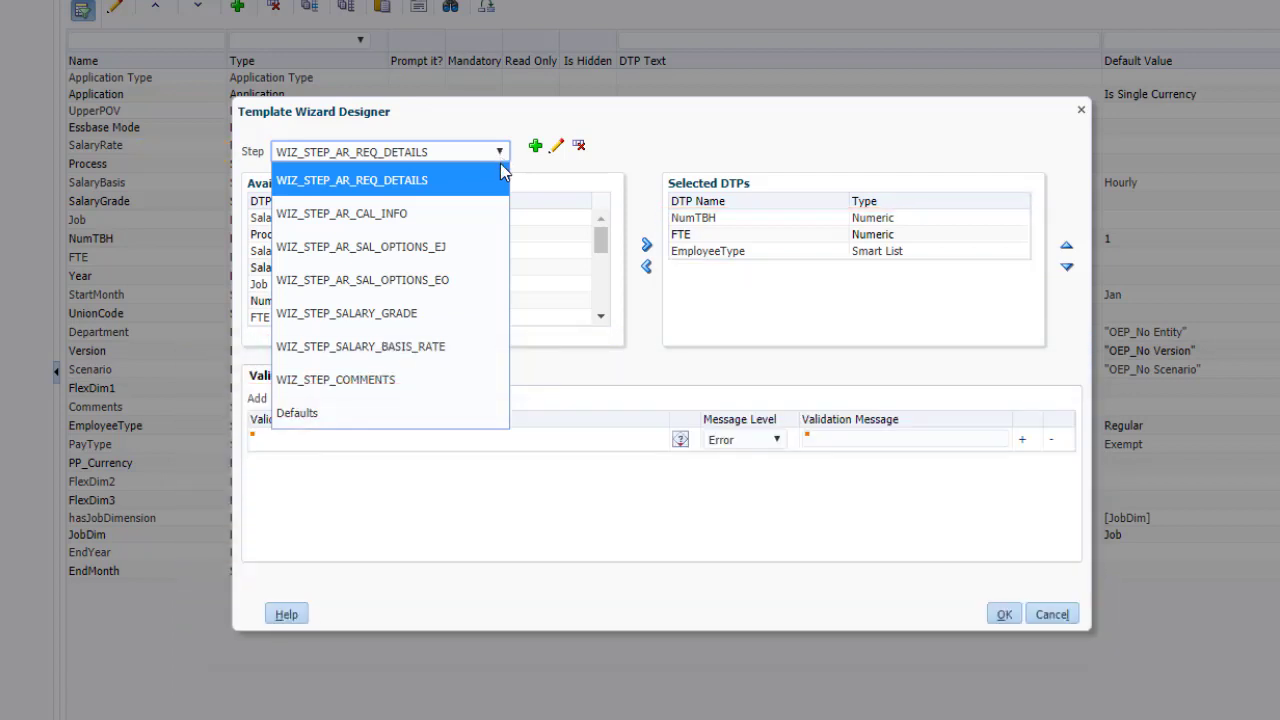
left_click(469, 340)
left_click(330, 385)
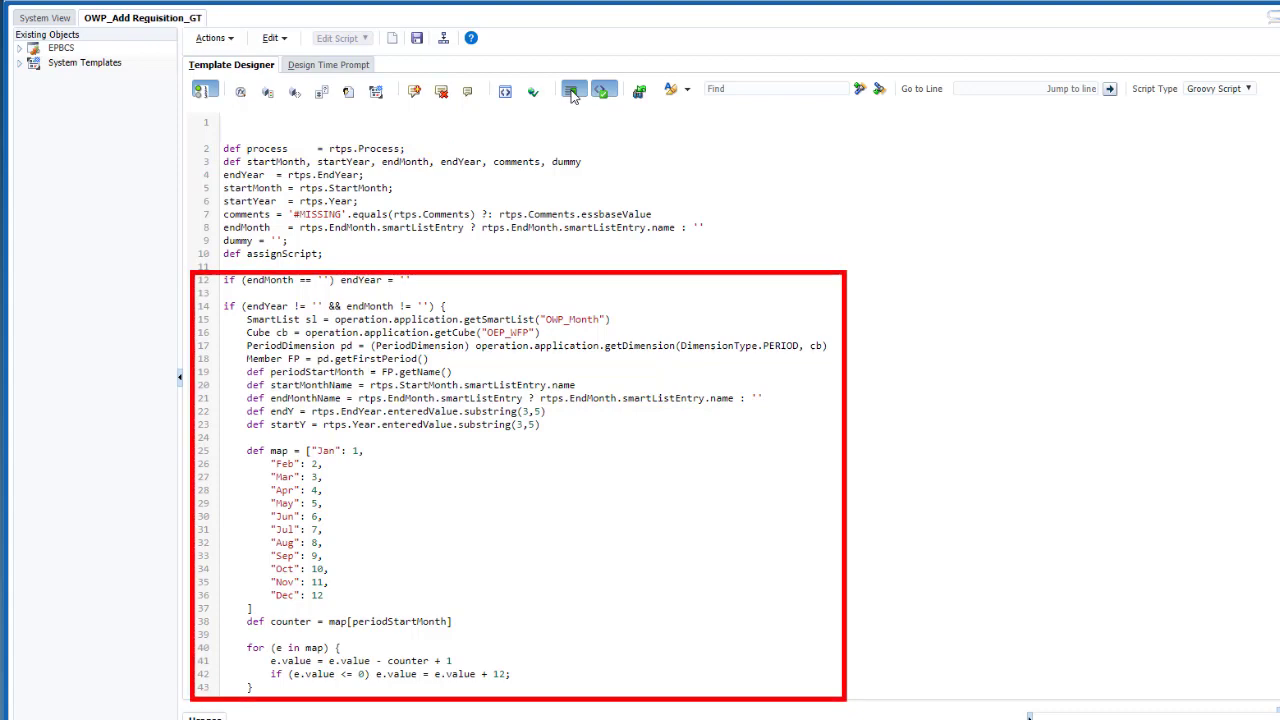
scroll(515, 400, "down", 15)
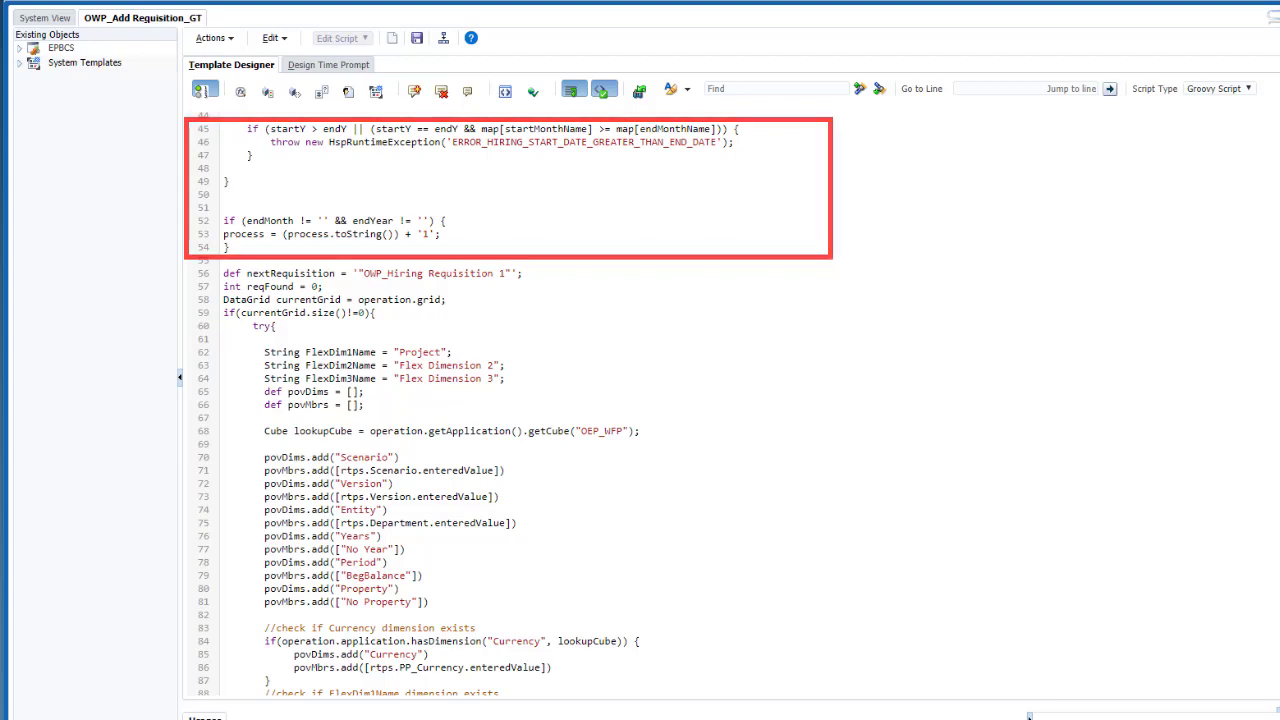
scroll(468, 404, "down", 3)
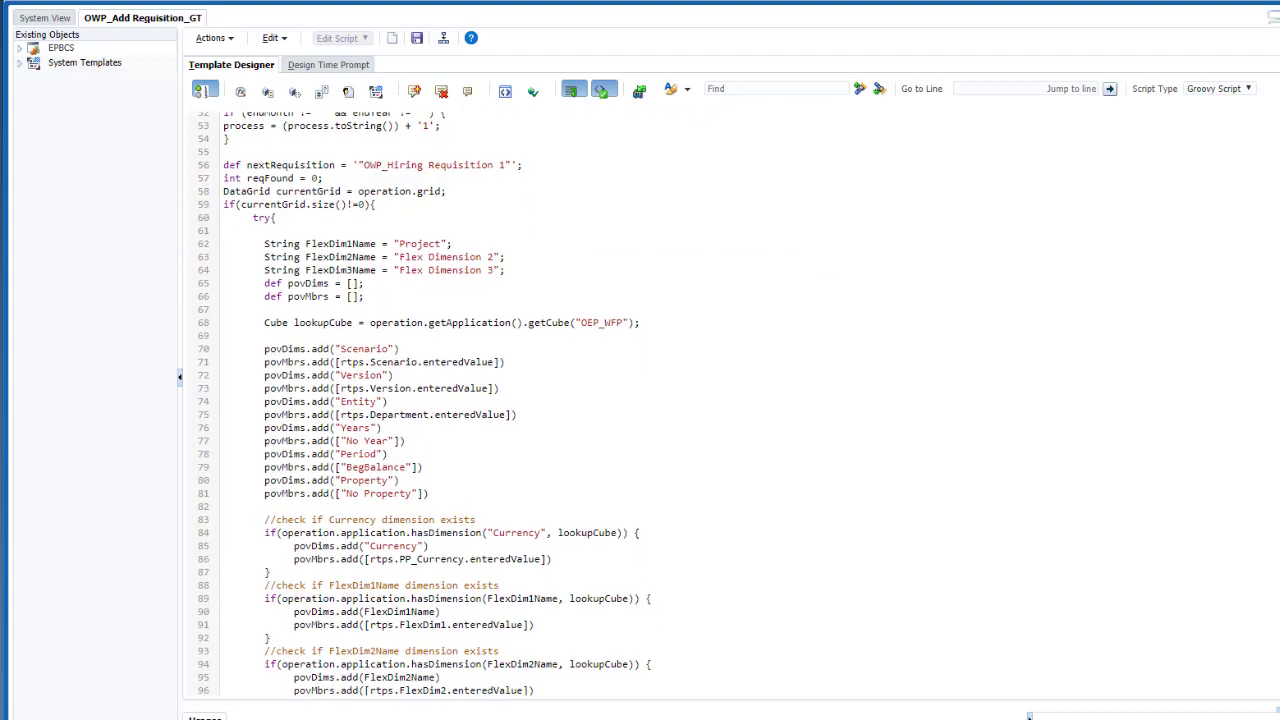
scroll(425, 404, "up", 1)
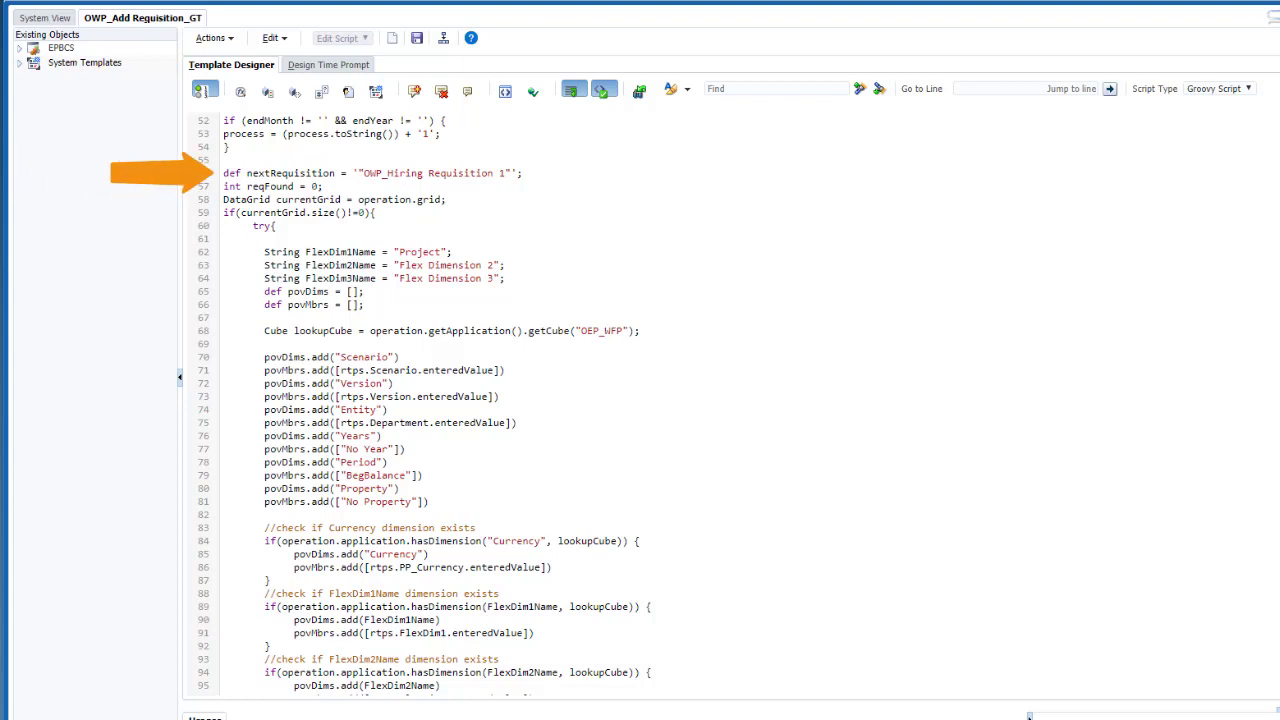
left_click(447, 199)
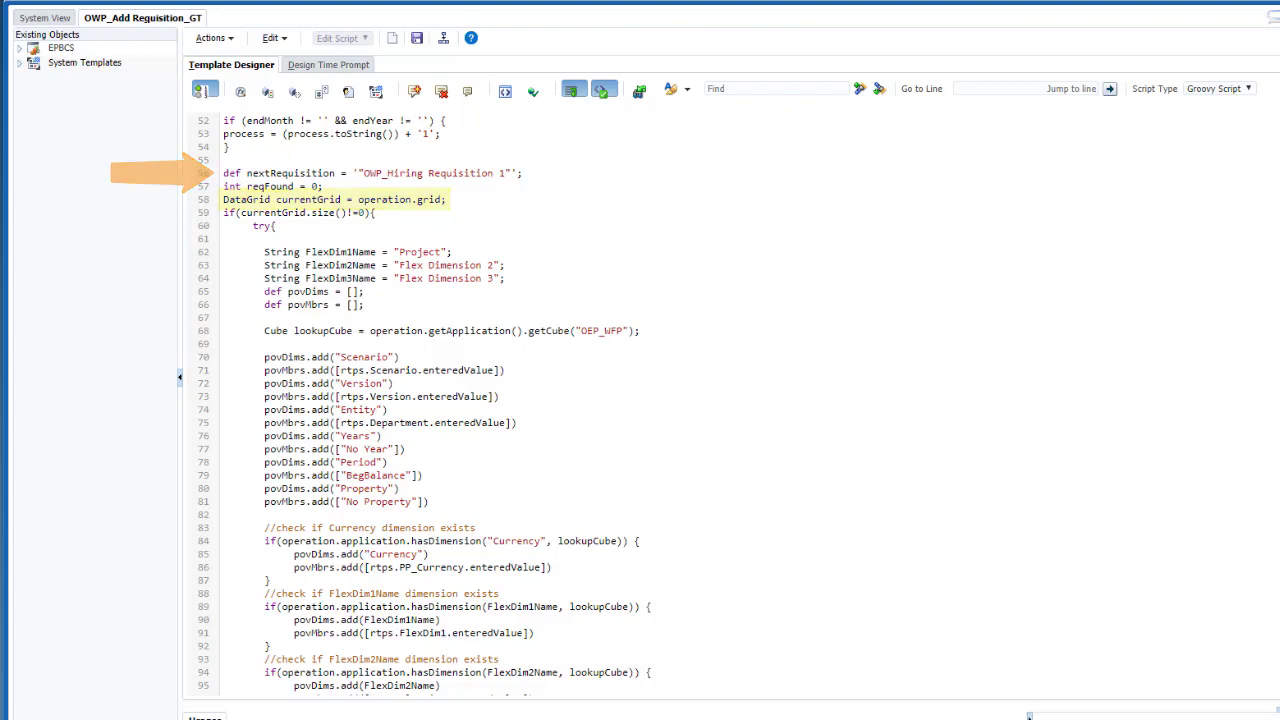
scroll(425, 404, "down", 6)
scroll(1277, 390, "down", 8)
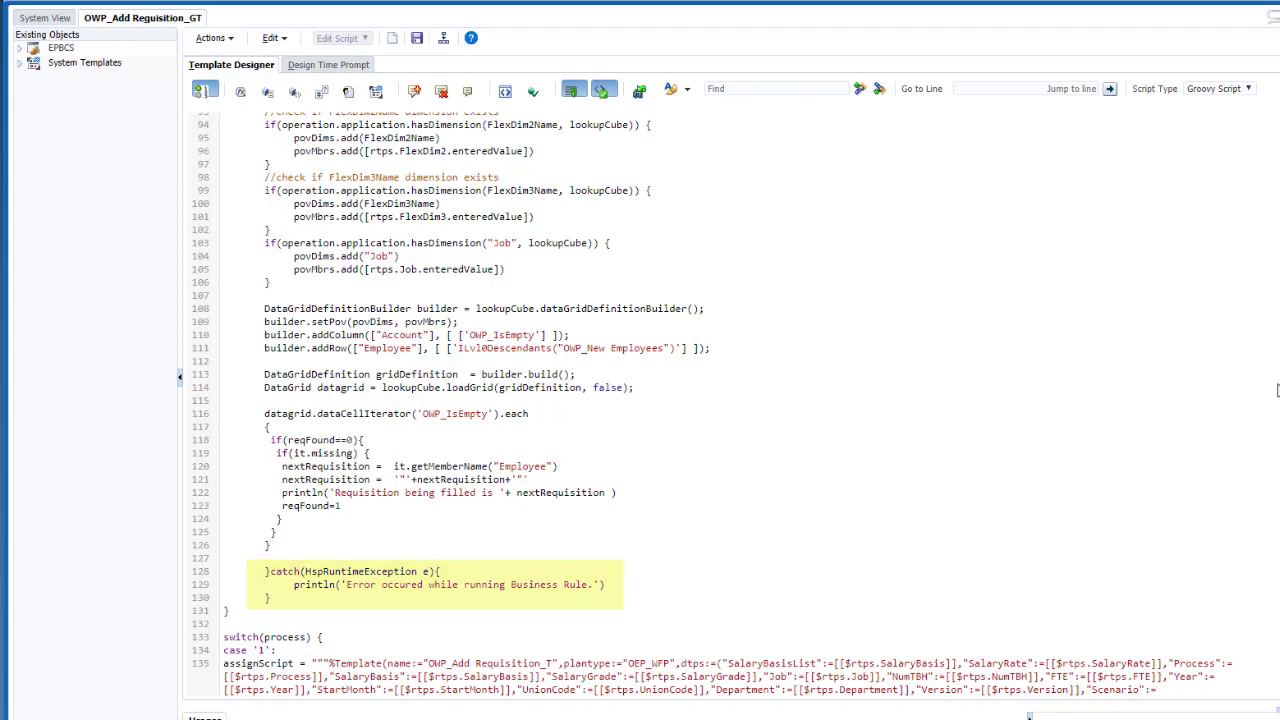
scroll(1277, 390, "down", 13)
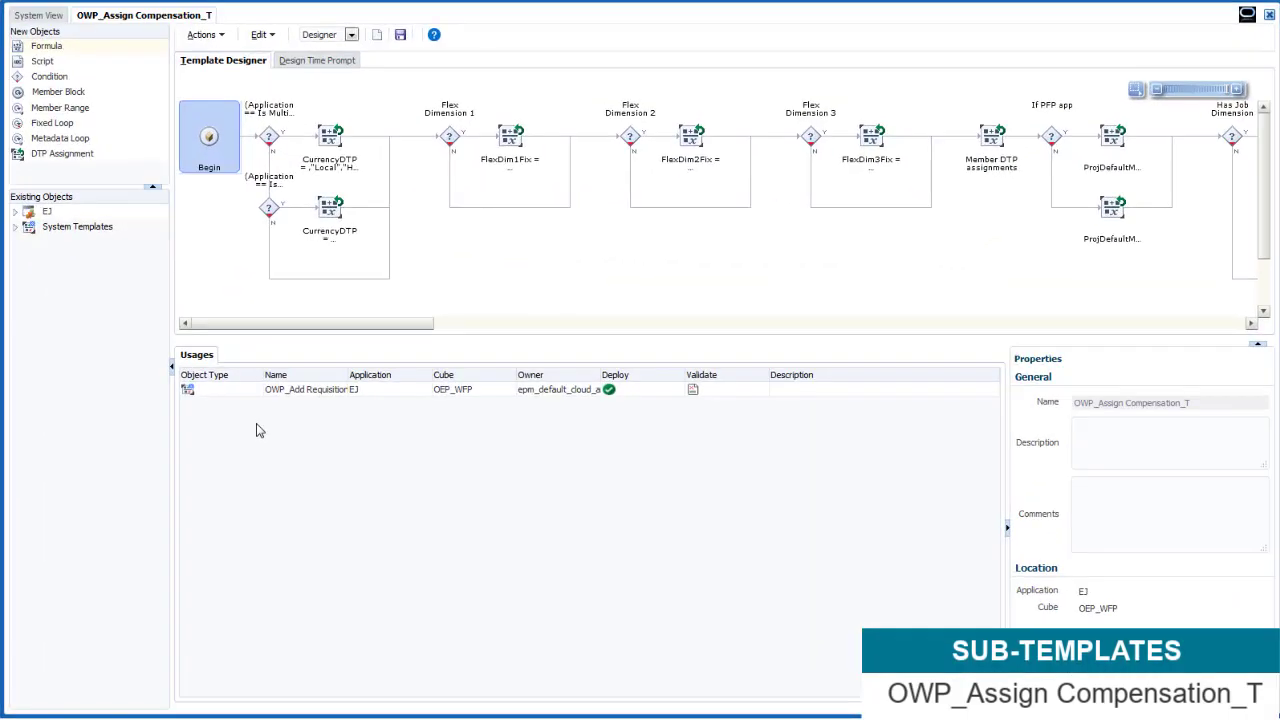
- Review the Assign Basis And Rate, Assign Grade and Assign Defaults scripts and the IsSalaryRate condition
left_click_drag(317, 324, 666, 334)
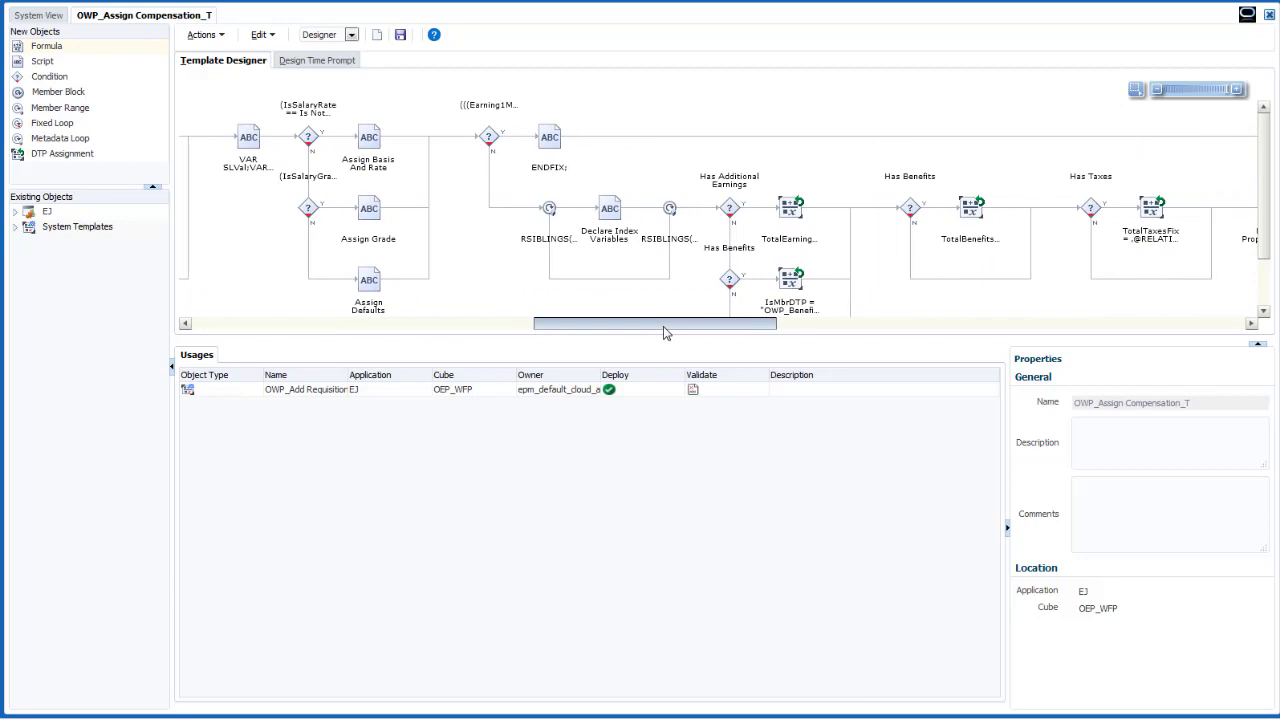
left_click(368, 146)
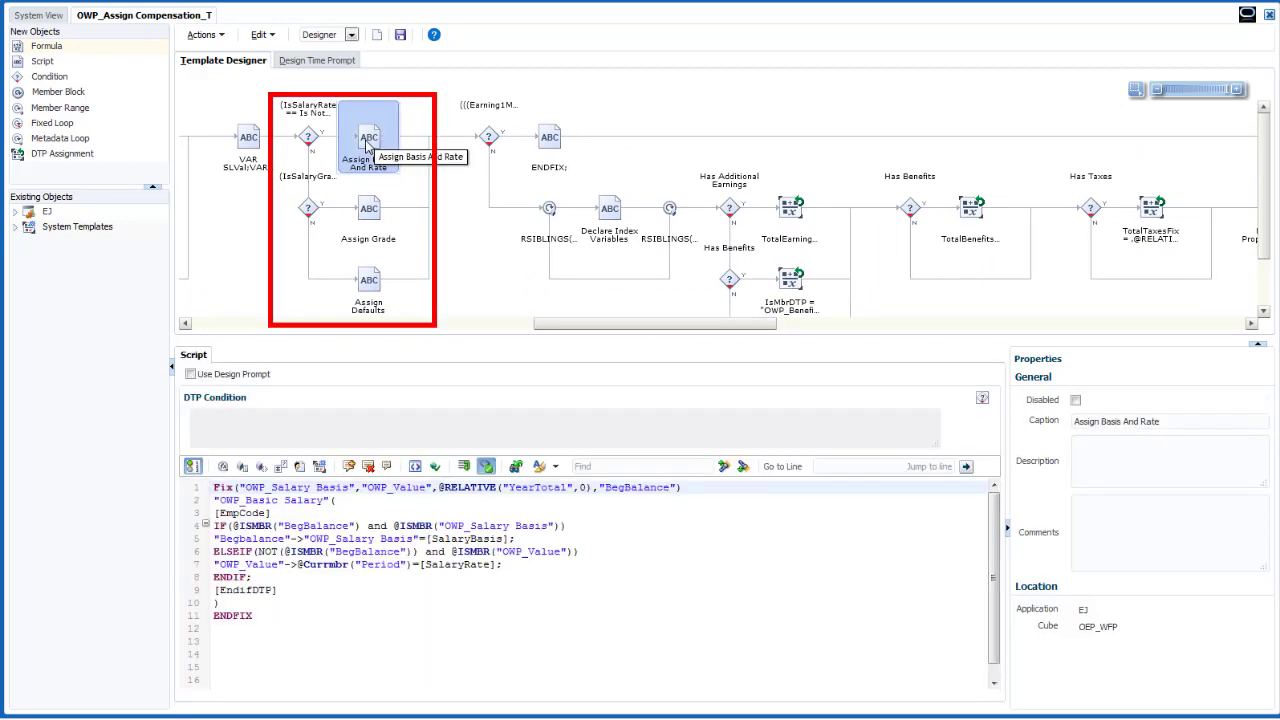
left_click(372, 214)
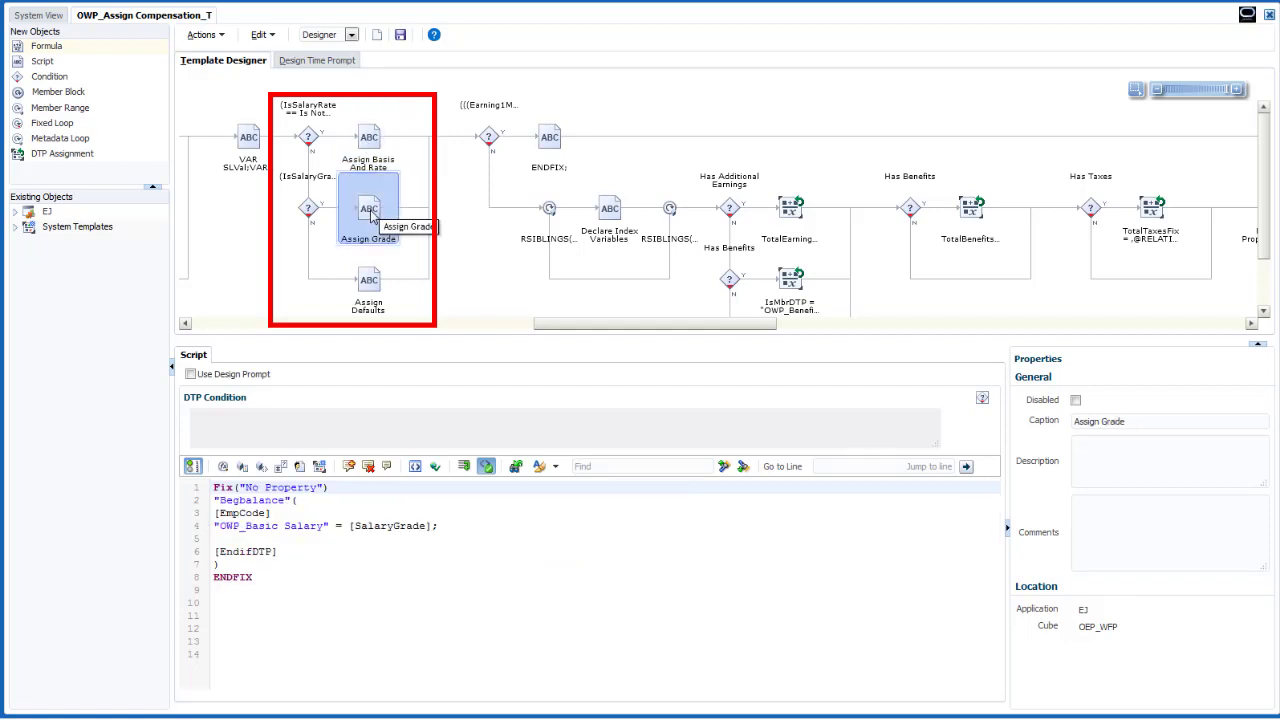
left_click(372, 286)
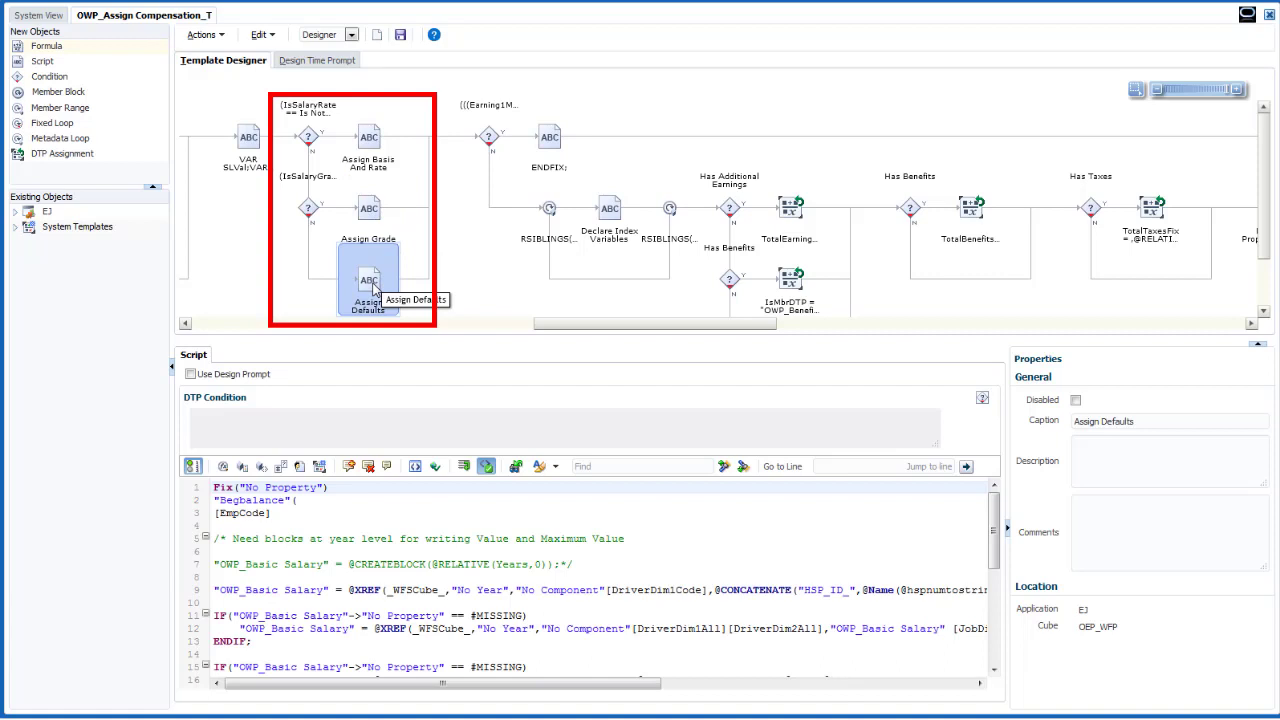
left_click(311, 143)
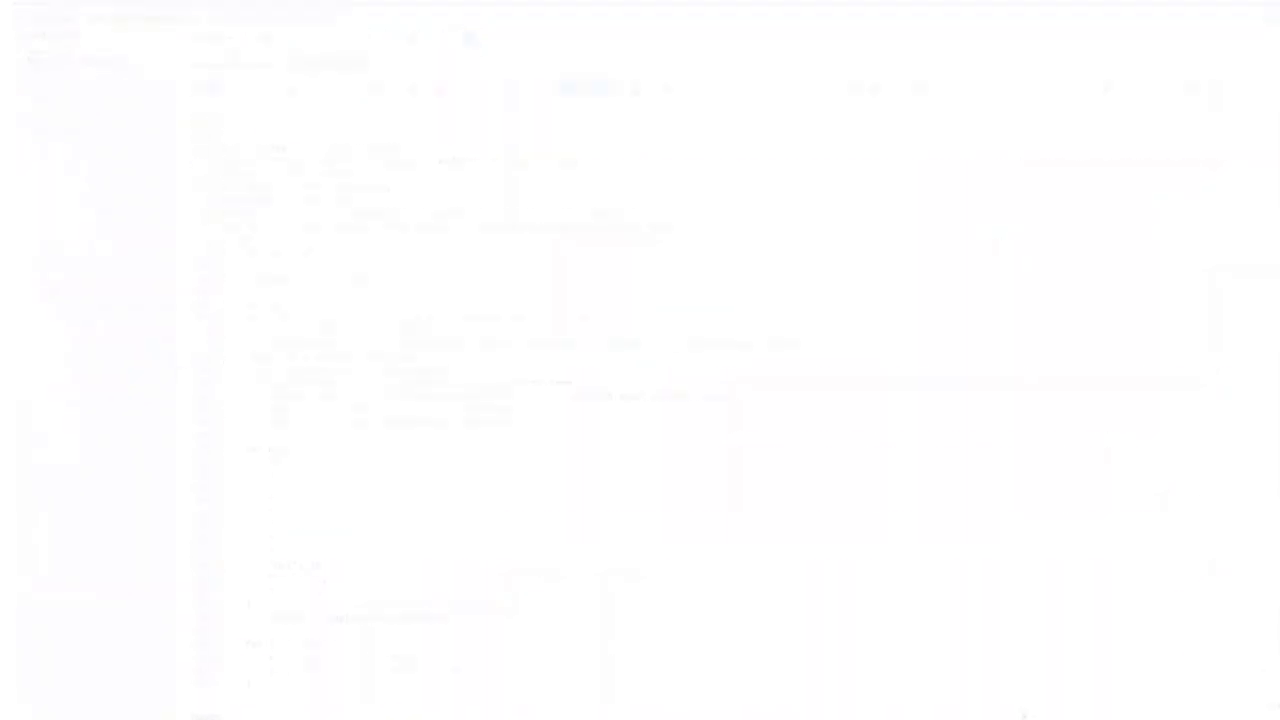
- Deploy the OWP_Add Requisition_GT template from the Actions menu
left_click(230, 40)
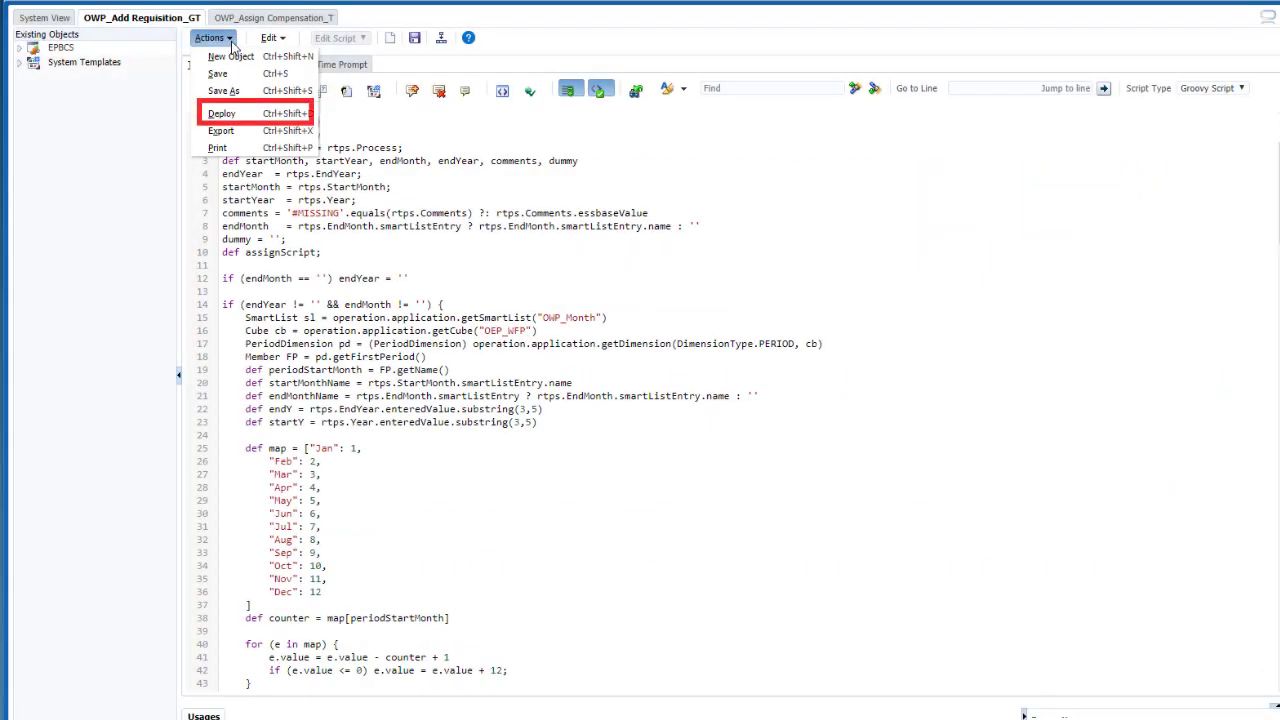
left_click(236, 112)
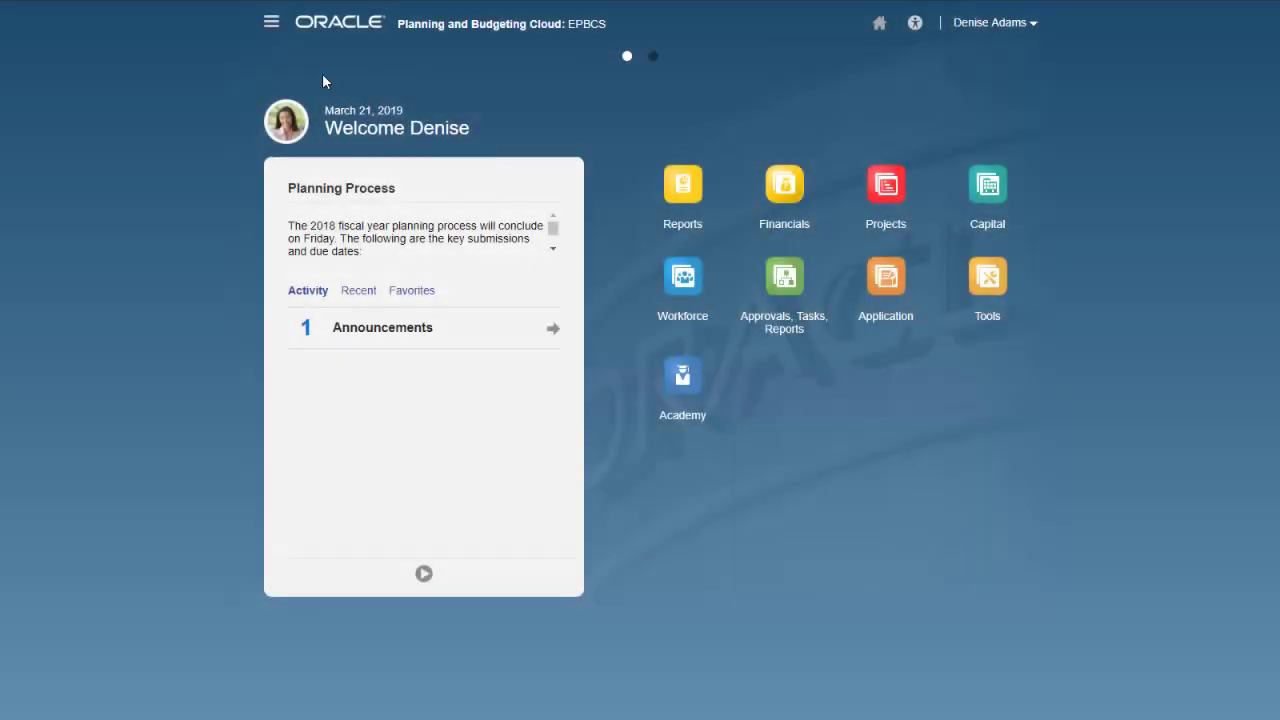
- Open the New Hires Actions menu for editing on the Action Menus page
left_click(270, 22)
left_click(810, 124)
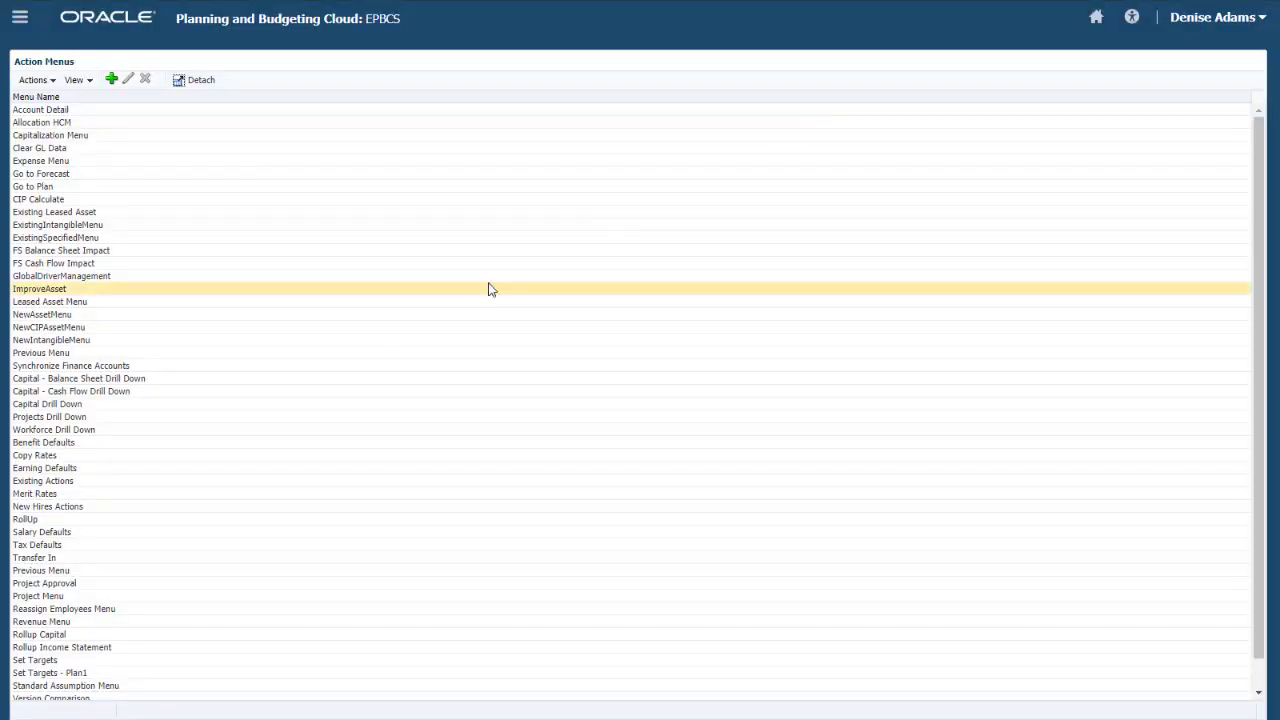
left_click(95, 506)
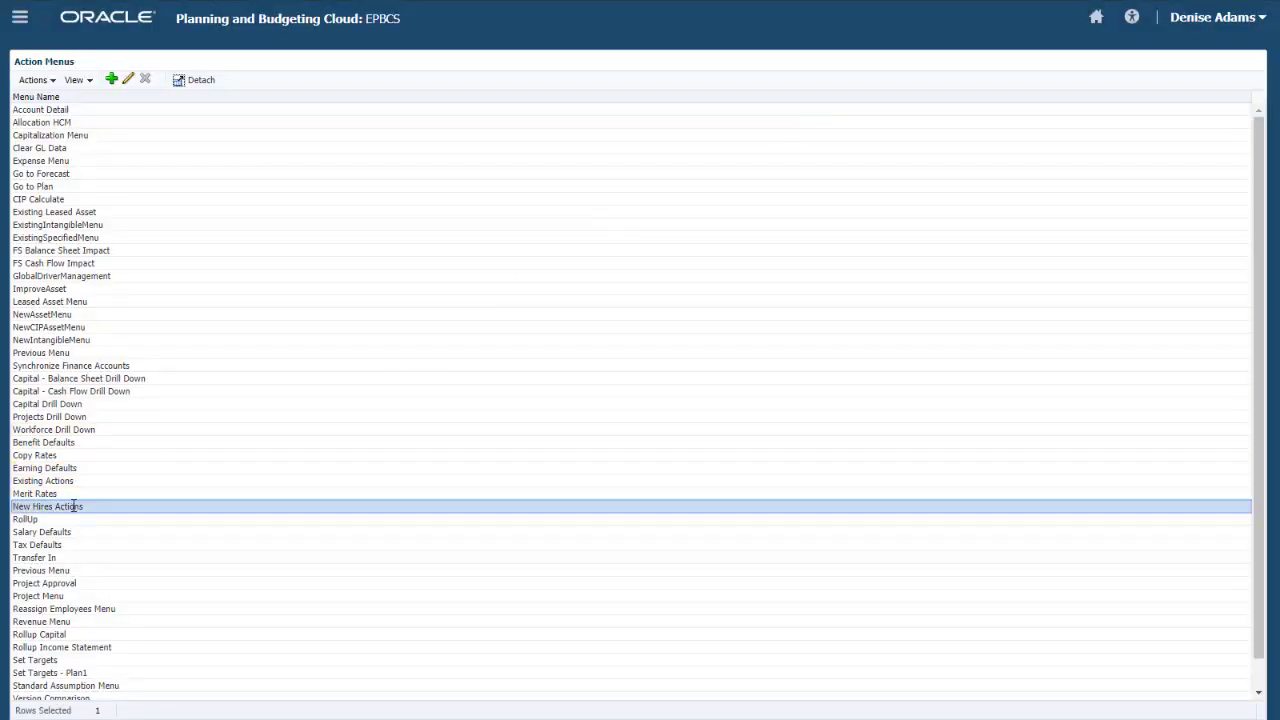
left_click(127, 80)
- Set the Add TBH item's business rule to Add Requisition and save it
left_click(50, 98)
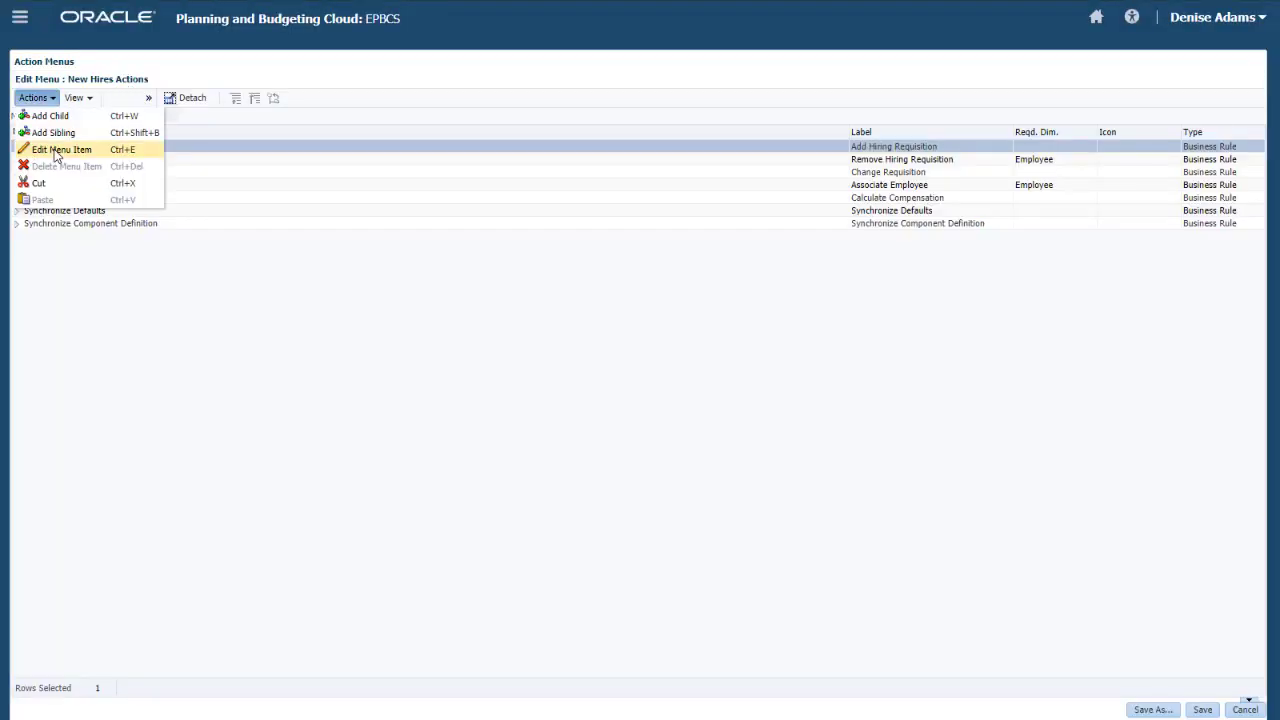
left_click(60, 149)
left_click(469, 503)
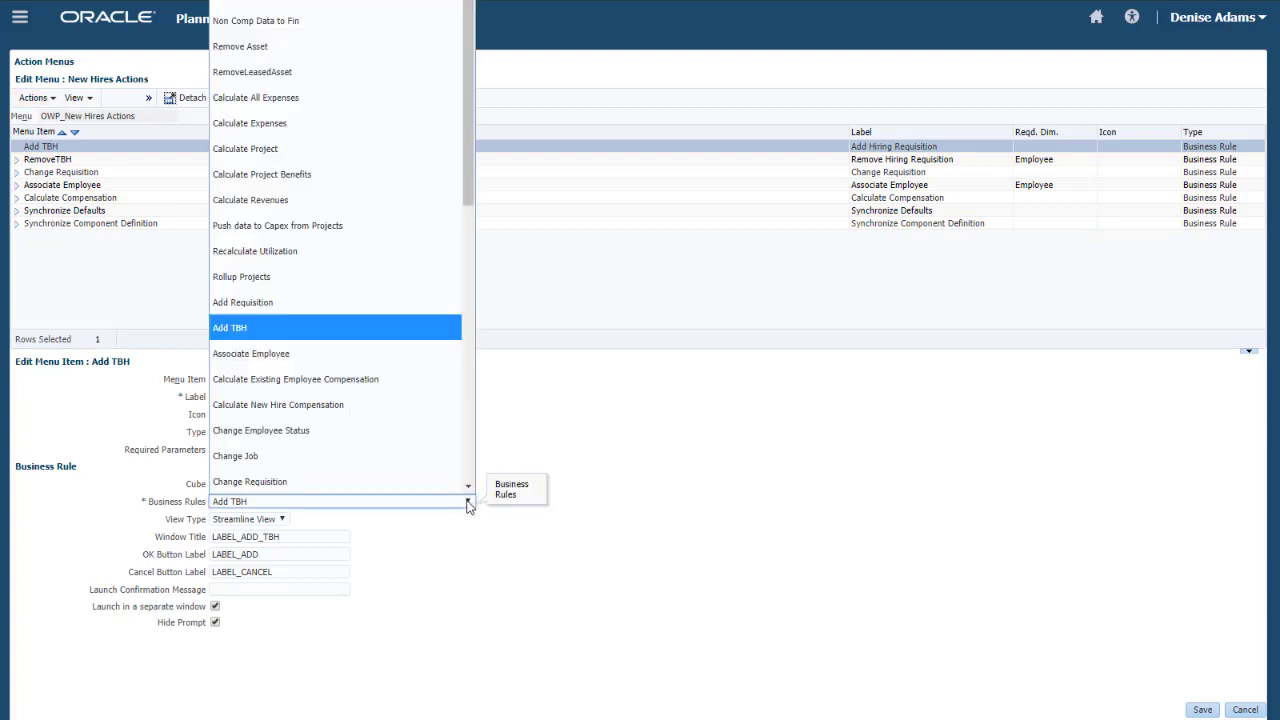
left_click(288, 299)
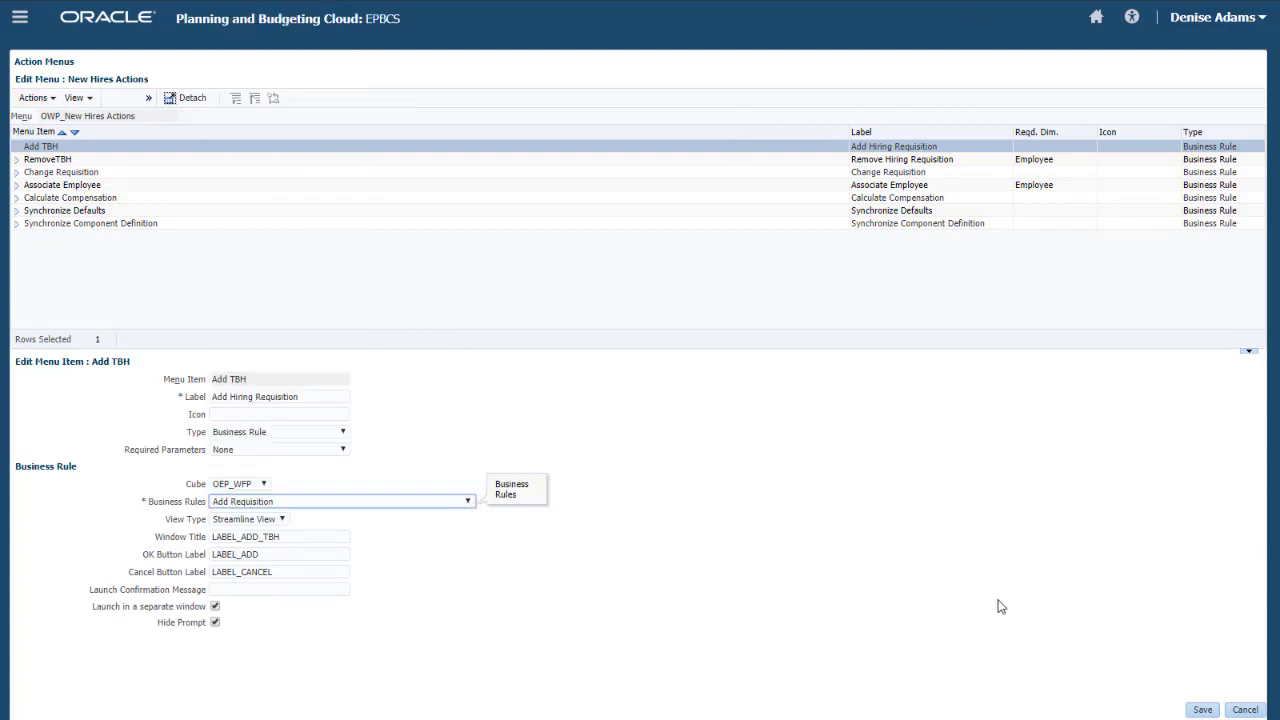
left_click(1192, 711)
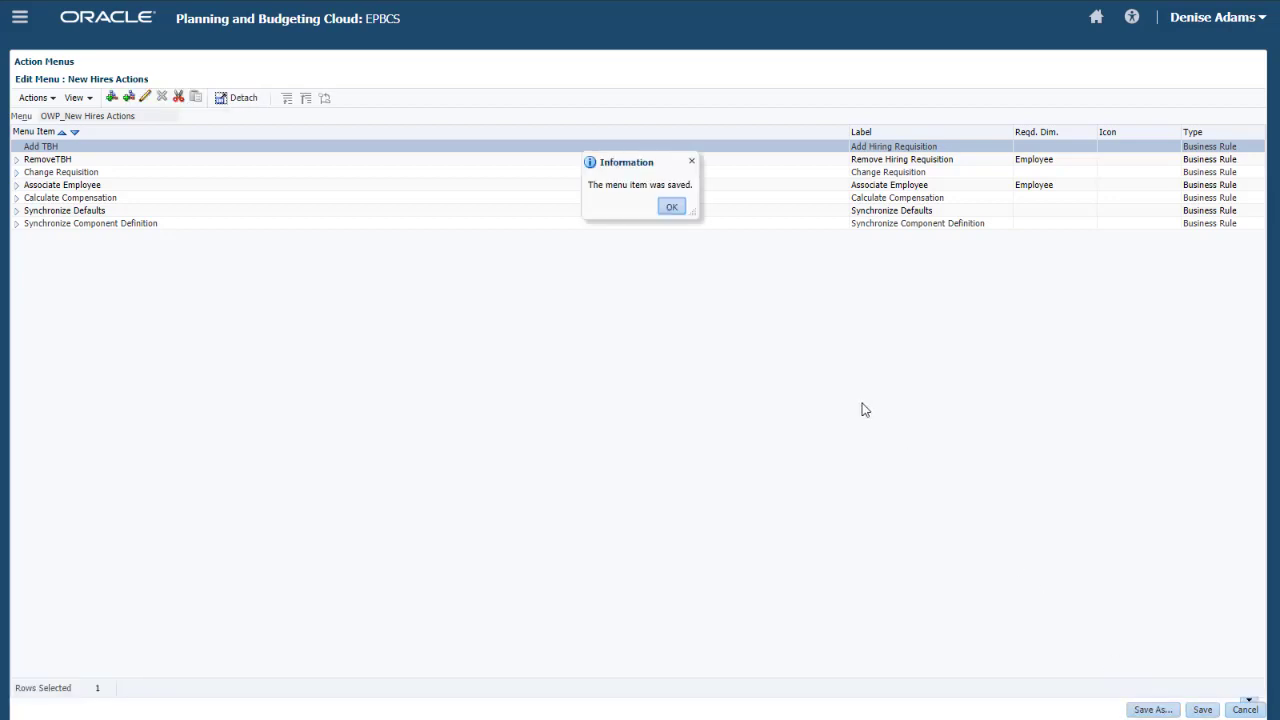
- Close the 'The menu item was saved' confirmation
left_click(668, 207)
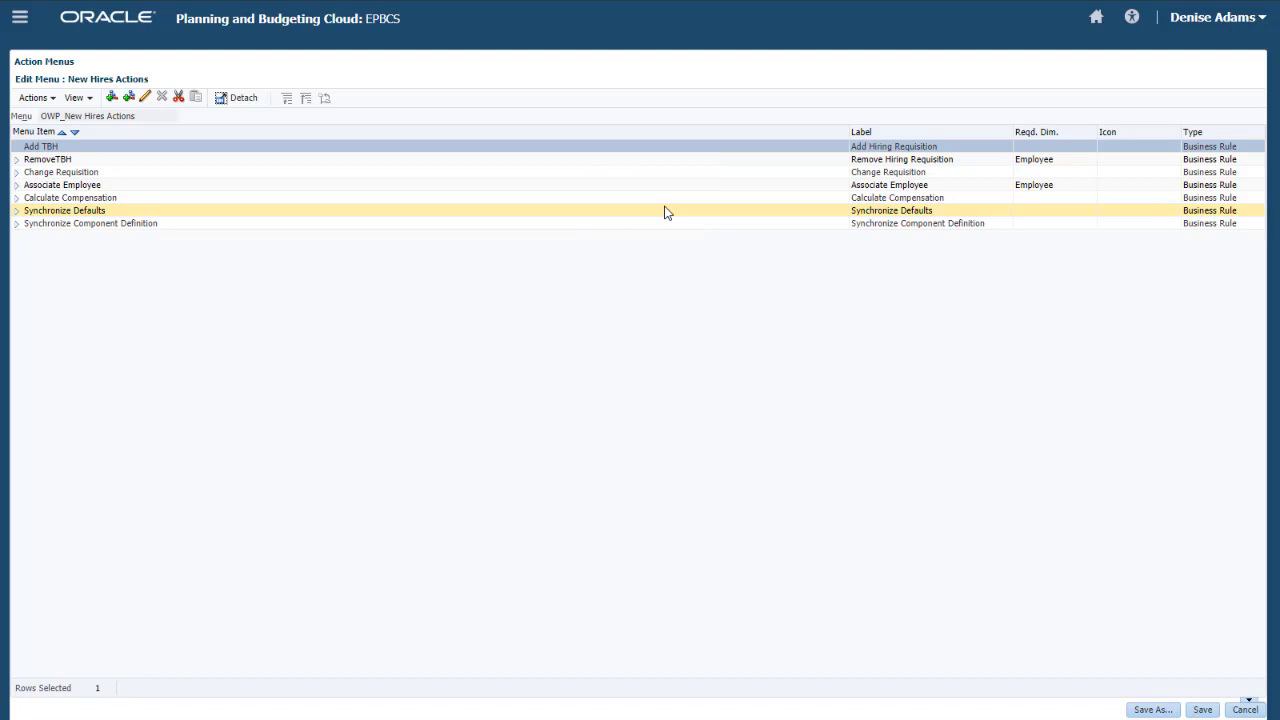